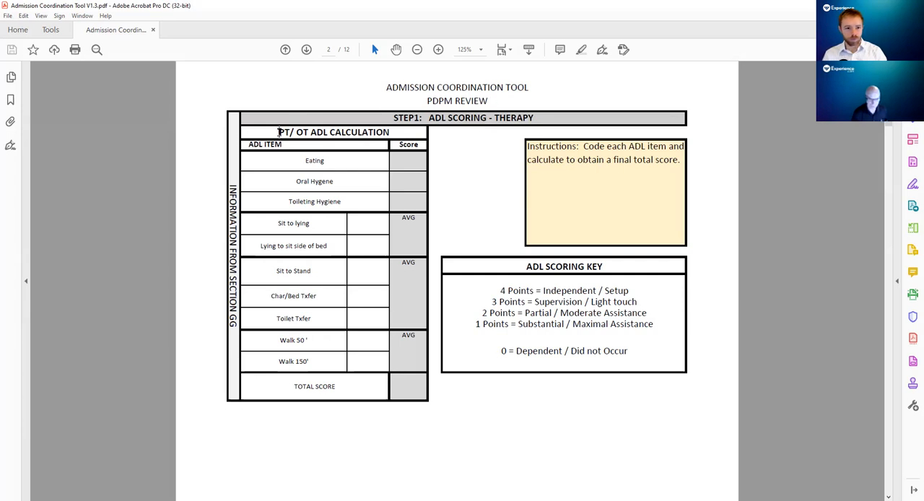
- Highlight the PT/OT ADL CALCULATION heading and part of the ADL scoring key while reviewing page 3
left_click_drag(278, 132, 376, 138)
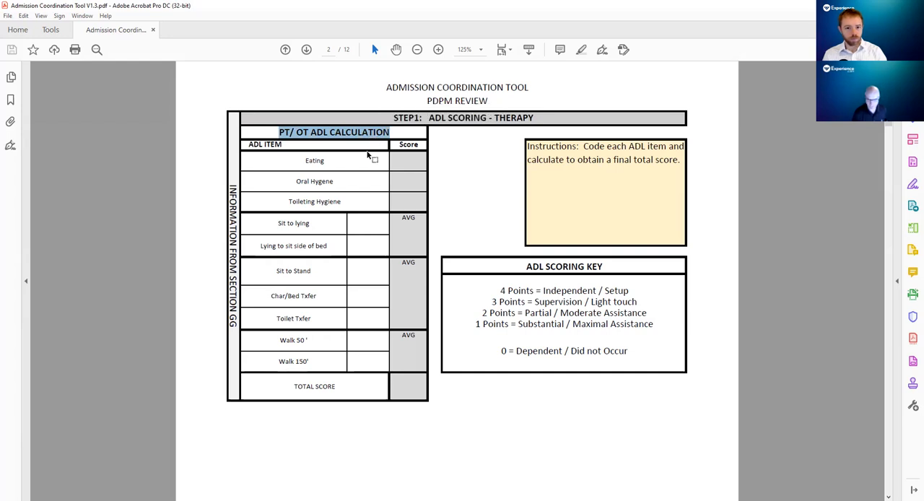
left_click(413, 162)
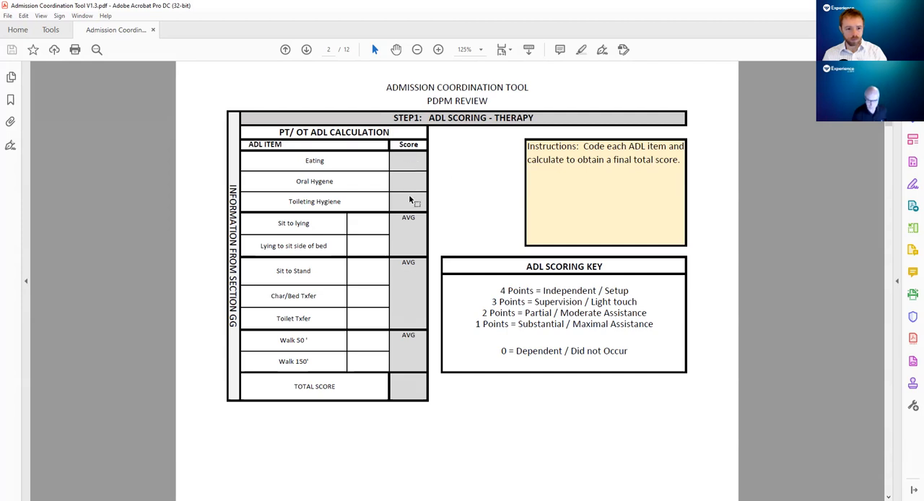
left_click_drag(630, 354, 504, 302)
left_click(526, 322)
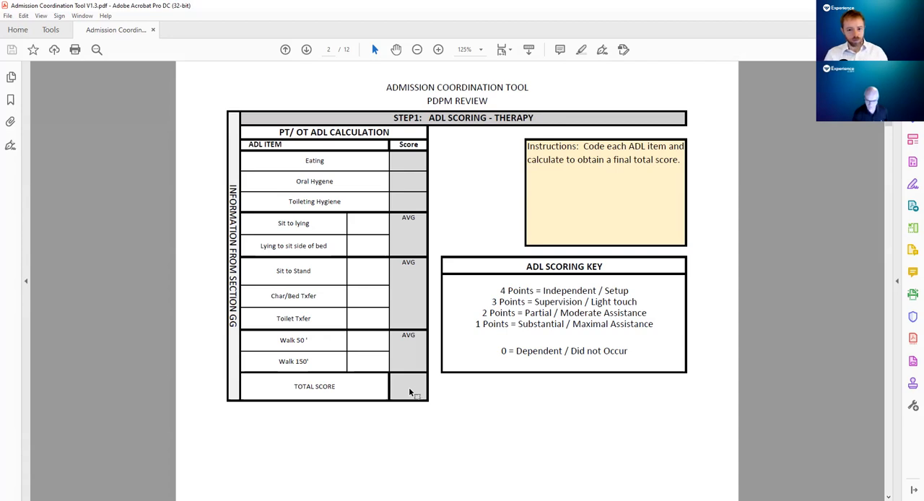
scroll(409, 387, "down", 2)
scroll(408, 387, "down", 3)
scroll(408, 387, "down", 3)
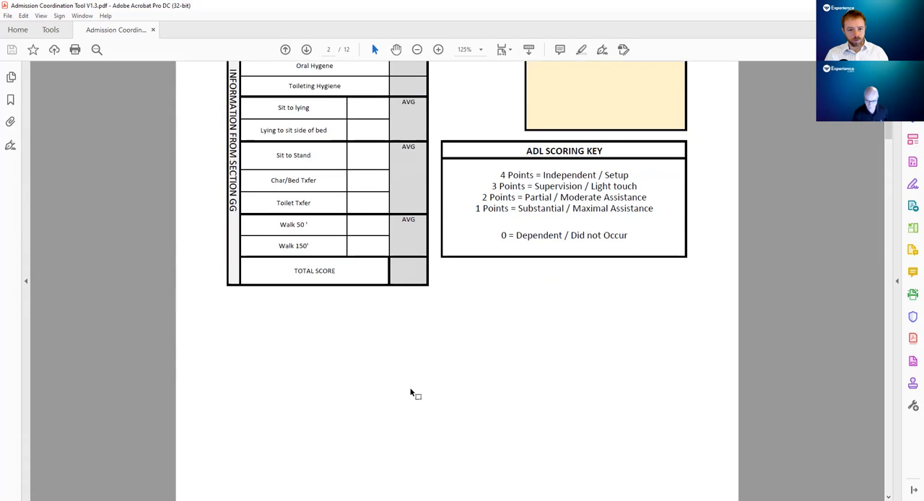
scroll(408, 387, "down", 3)
scroll(409, 387, "down", 3)
scroll(411, 392, "down", 2)
scroll(411, 392, "down", 5)
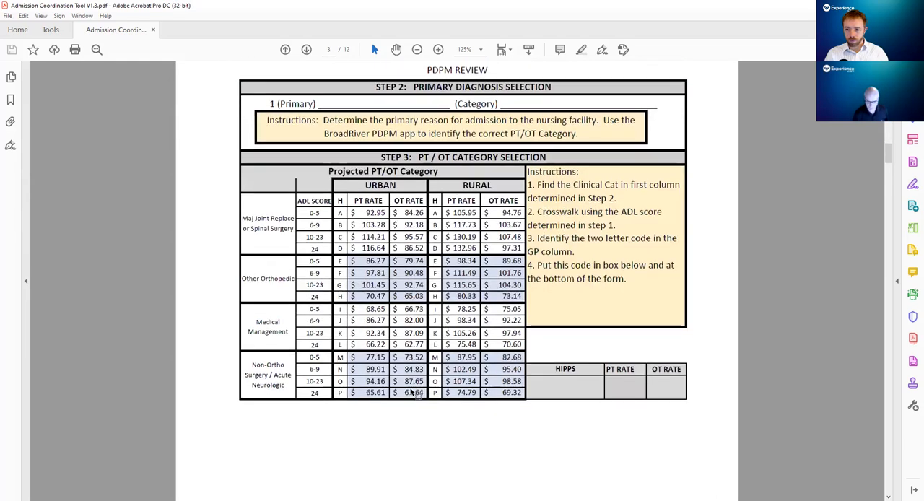
scroll(411, 392, "down", 3)
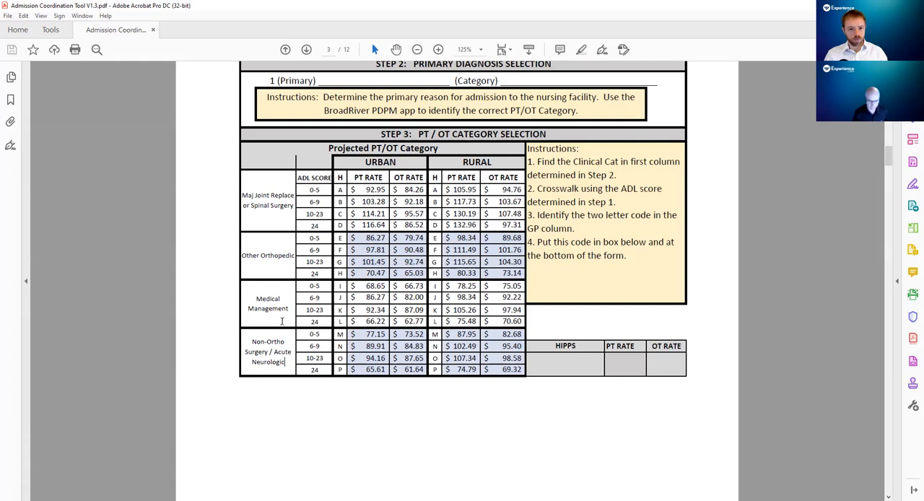
left_click_drag(291, 309, 256, 299)
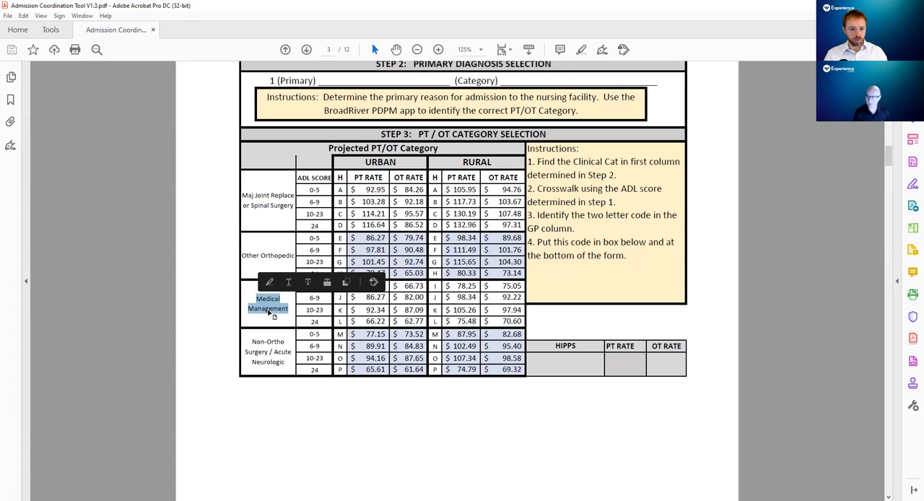
left_click(287, 363)
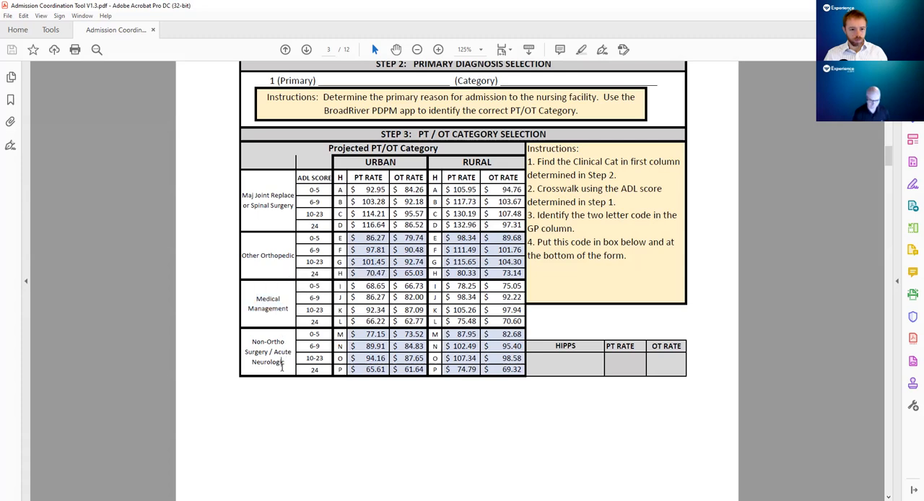
left_click_drag(287, 363, 252, 342)
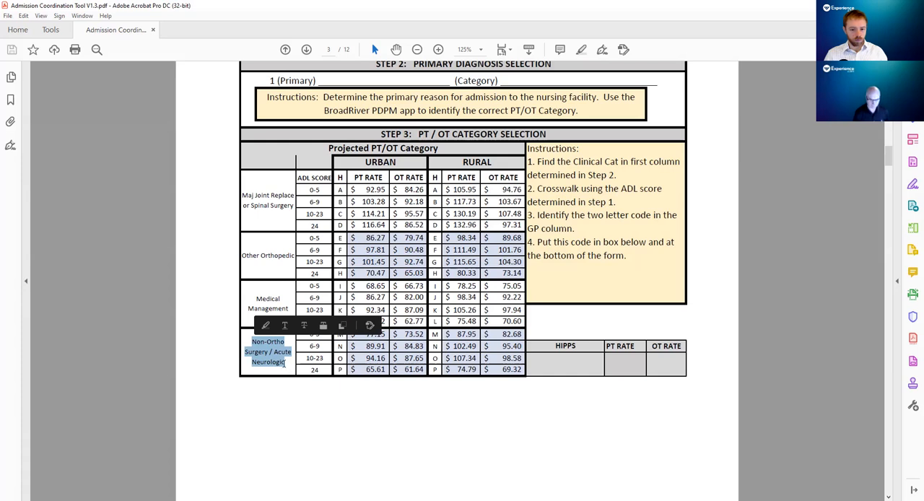
left_click(283, 365)
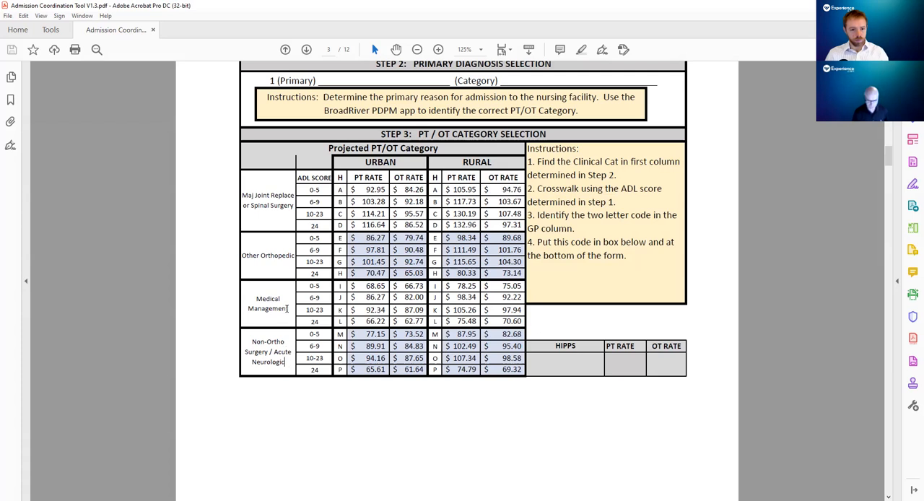
left_click_drag(286, 362, 254, 341)
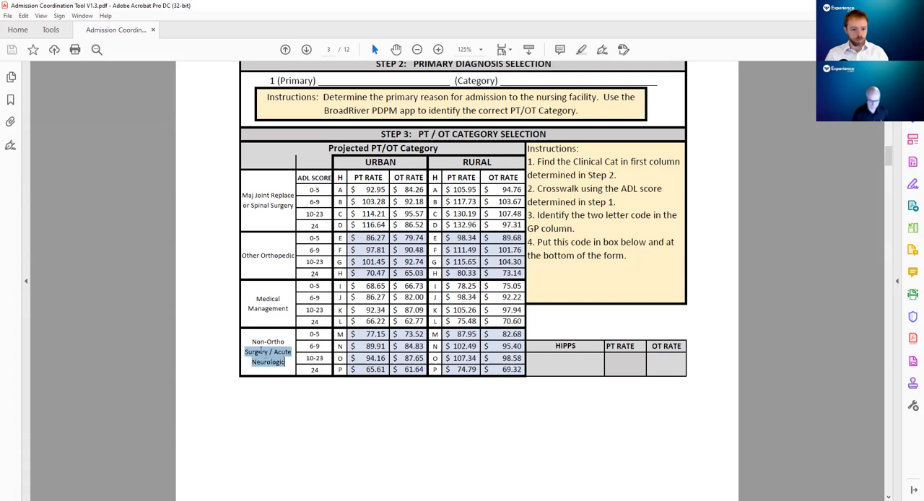
left_click(269, 361)
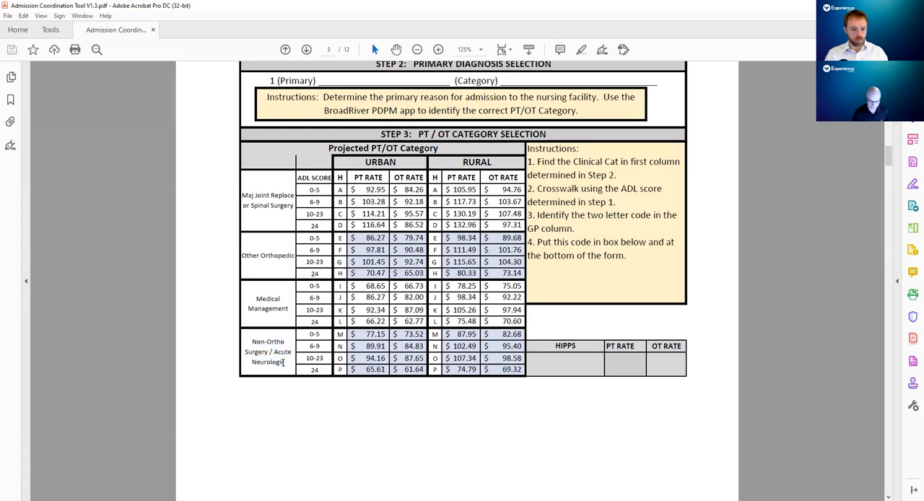
left_click_drag(284, 364, 255, 342)
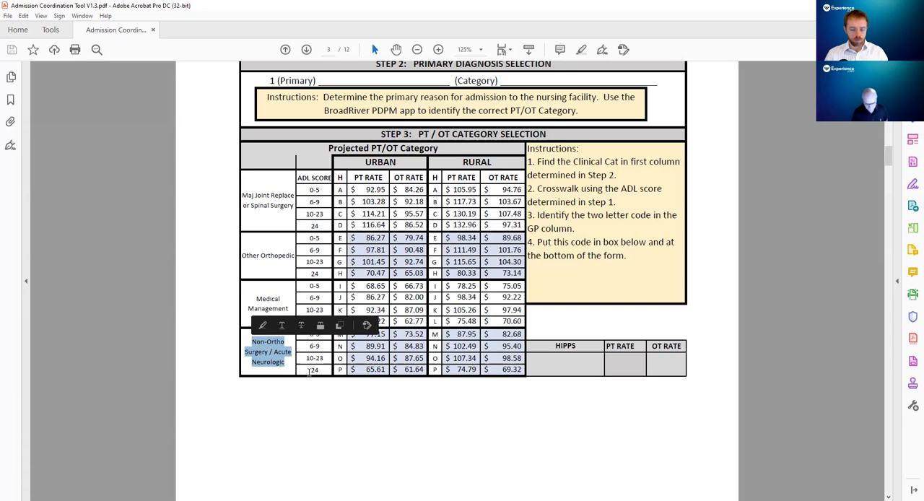
left_click(309, 369)
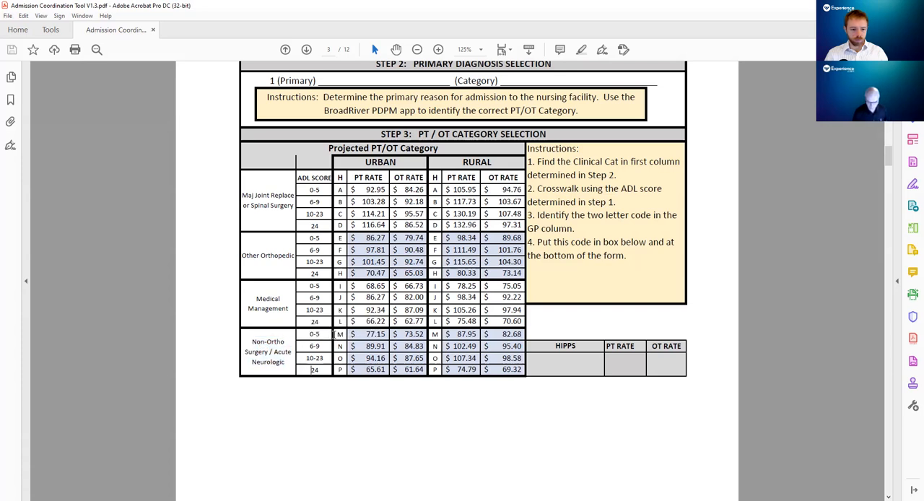
left_click_drag(336, 334, 341, 371)
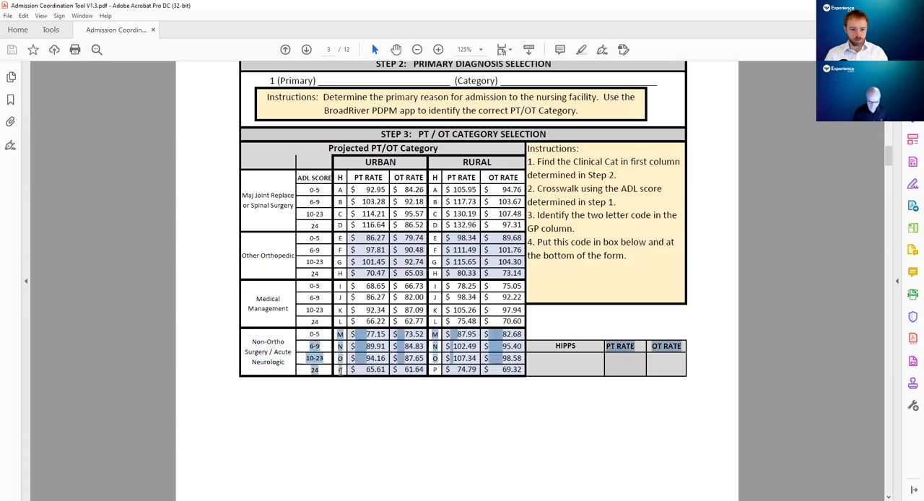
left_click(334, 391)
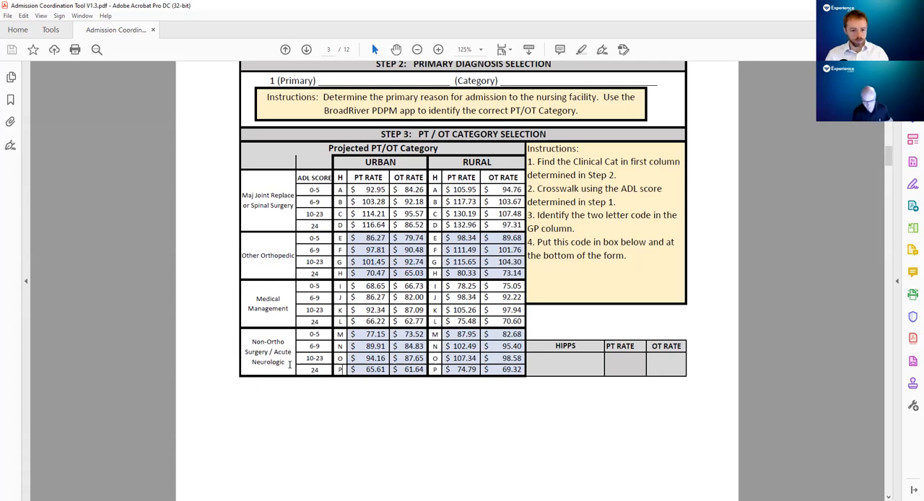
left_click(320, 346)
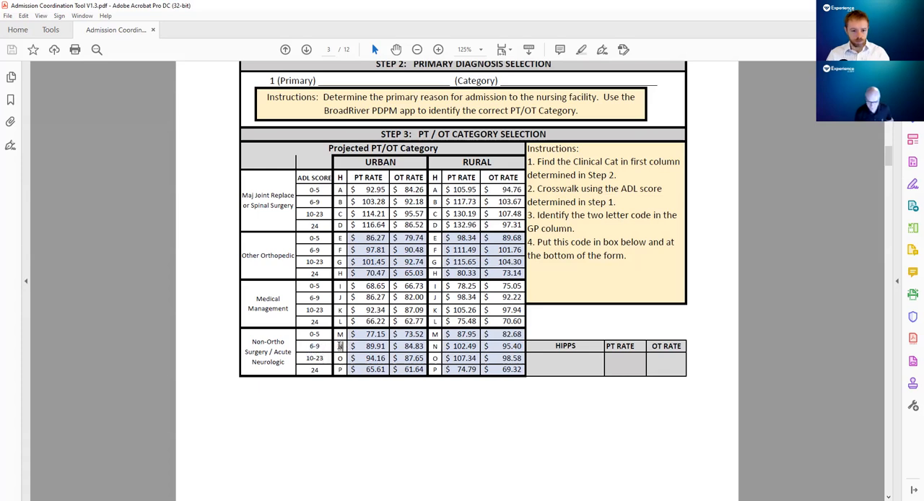
double_click(340, 345)
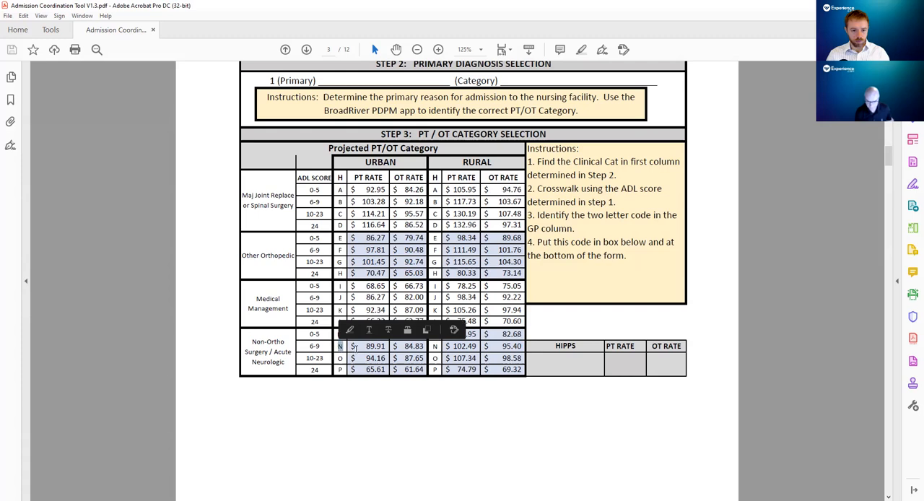
left_click(361, 346)
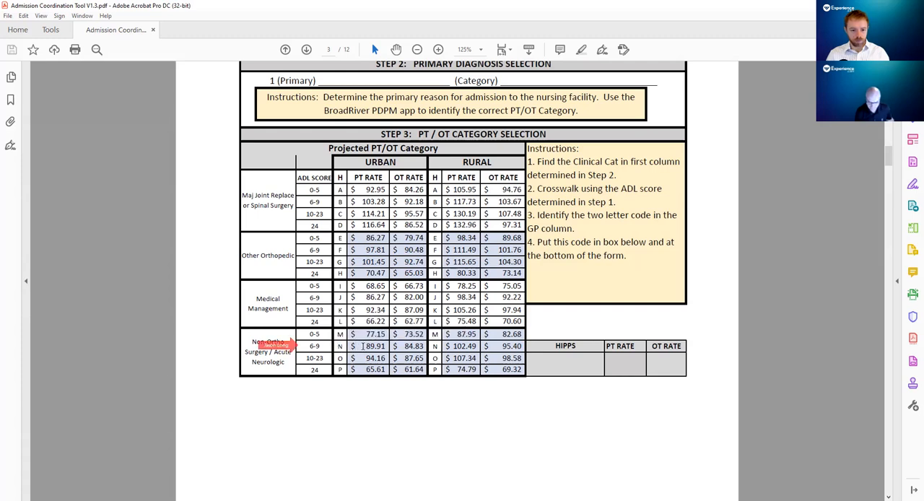
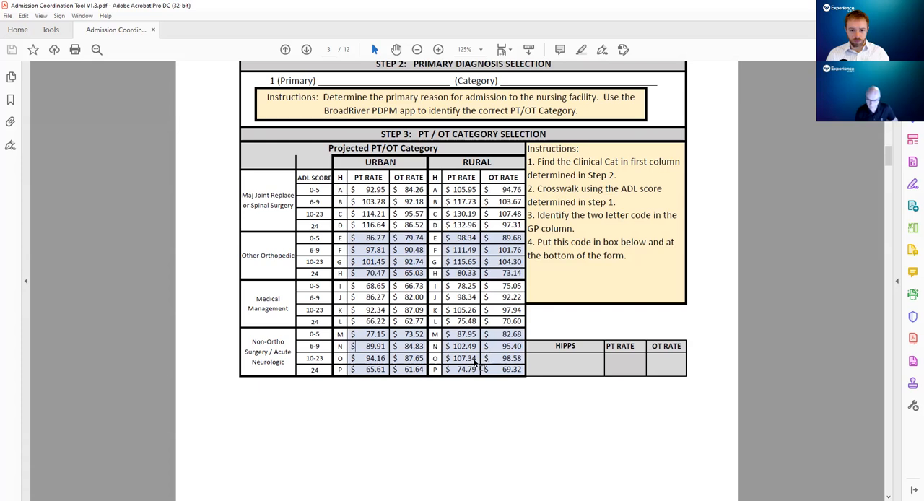
scroll(475, 363, "down", 4)
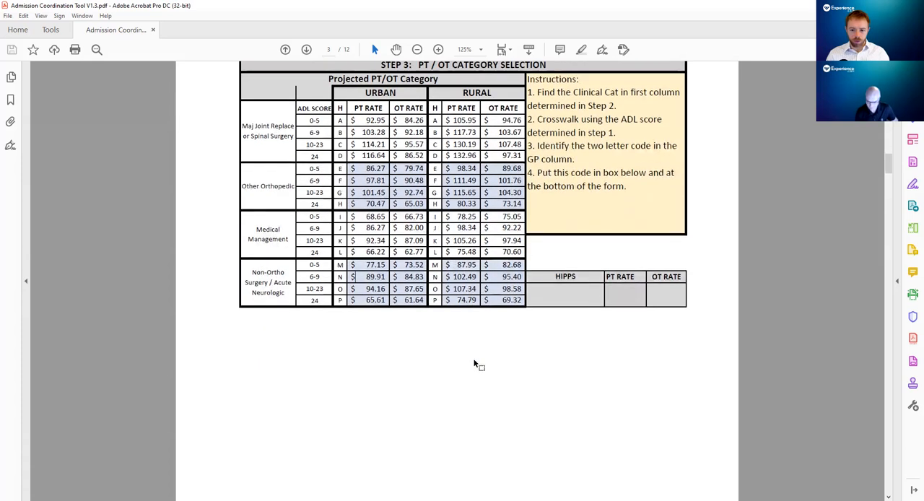
scroll(475, 363, "down", 3)
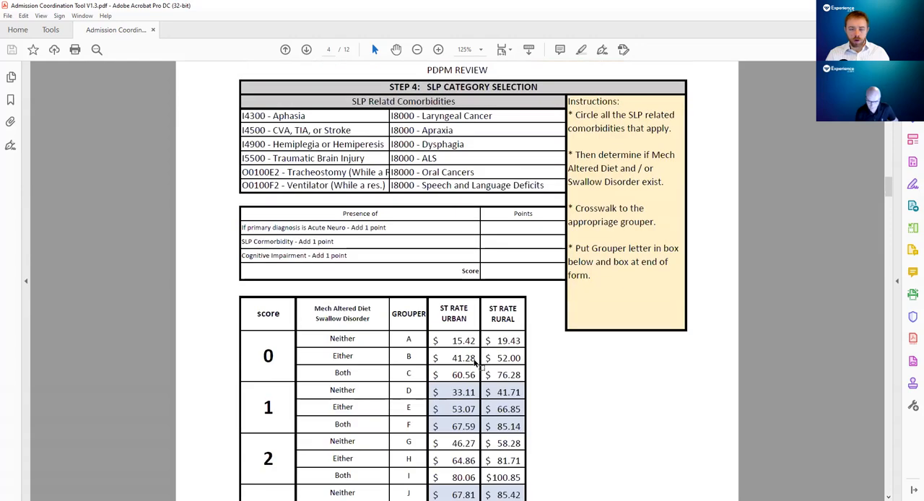
scroll(475, 362, "down", 1)
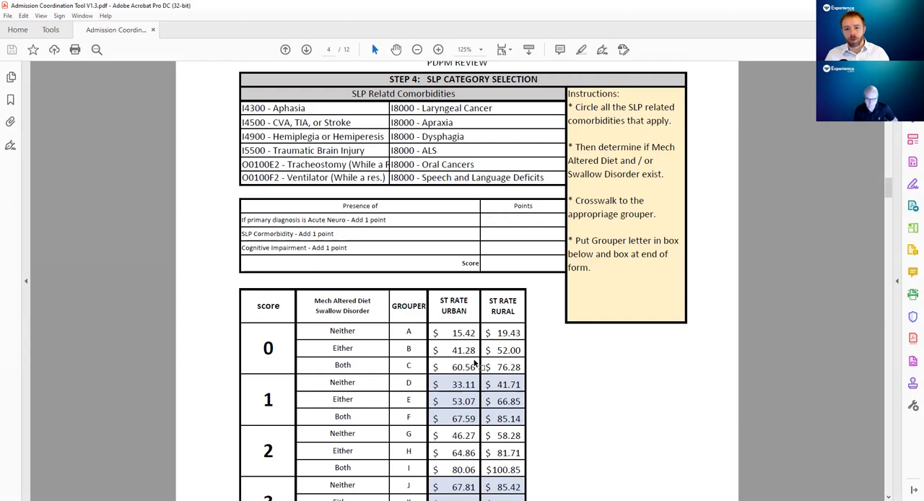
scroll(475, 363, "up", 8)
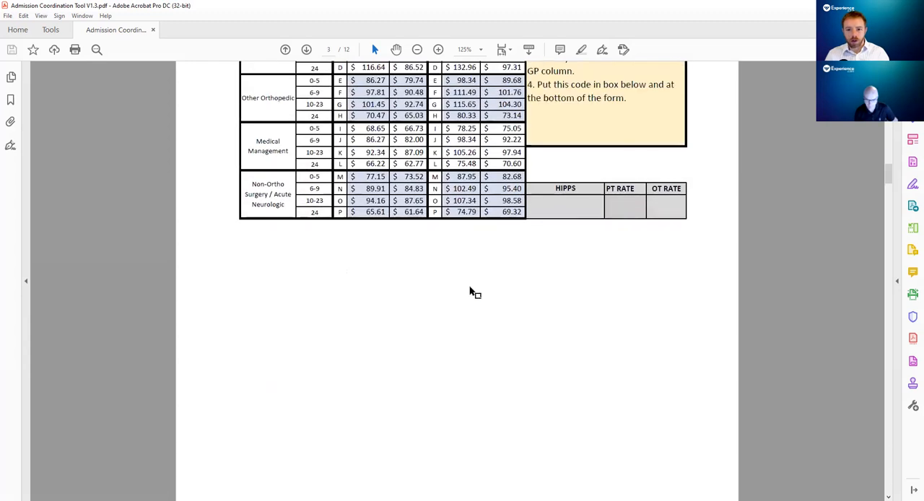
scroll(470, 290, "up", 2)
scroll(471, 291, "up", 2)
scroll(470, 290, "up", 2)
scroll(470, 290, "up", 2)
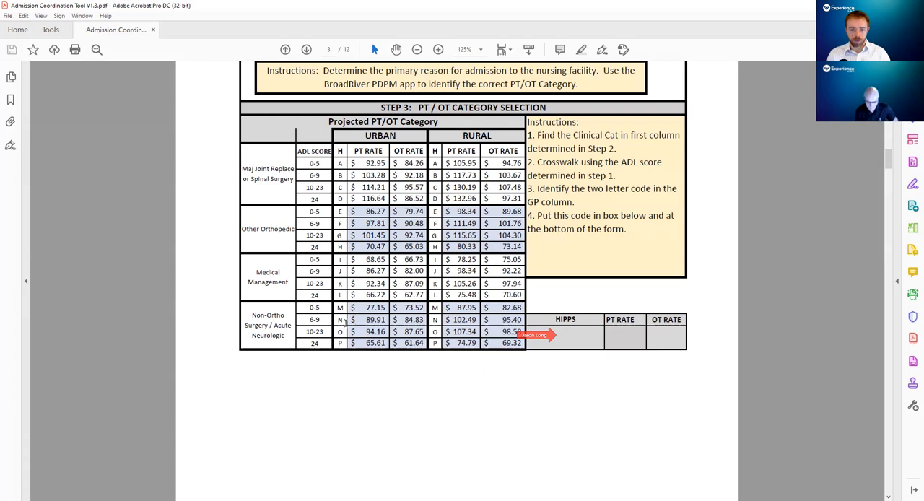
scroll(344, 321, "down", 2)
scroll(344, 321, "down", 1)
scroll(344, 321, "down", 2)
scroll(344, 321, "down", 2)
scroll(345, 321, "down", 2)
scroll(344, 321, "down", 5)
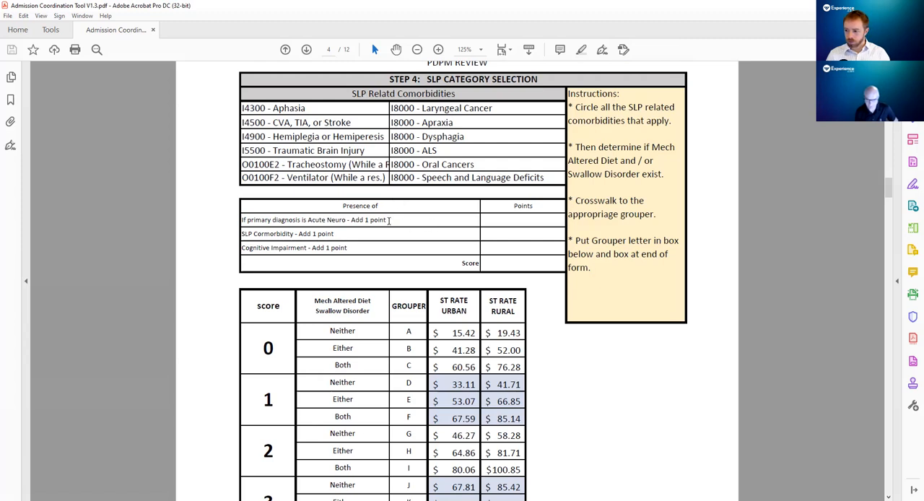
- Point out the Acute Neuro add-a-point rule in the Step 4 SLP section
left_click_drag(388, 220, 246, 220)
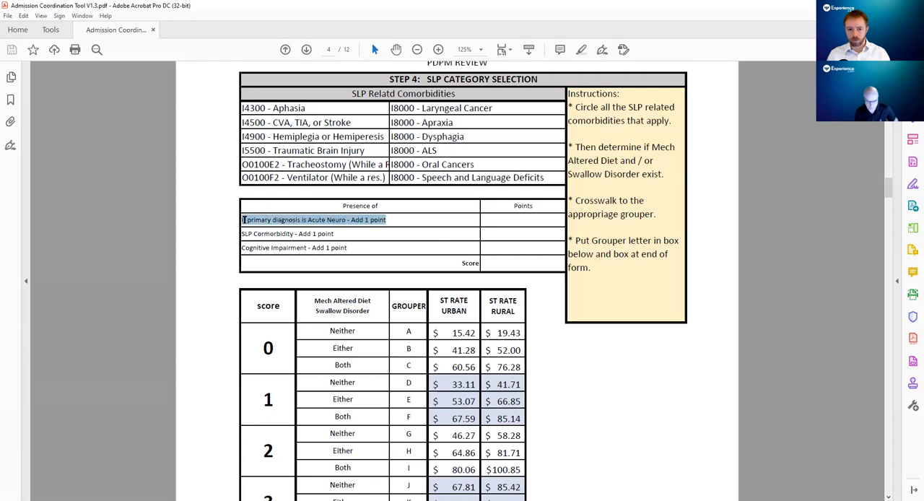
left_click(392, 219)
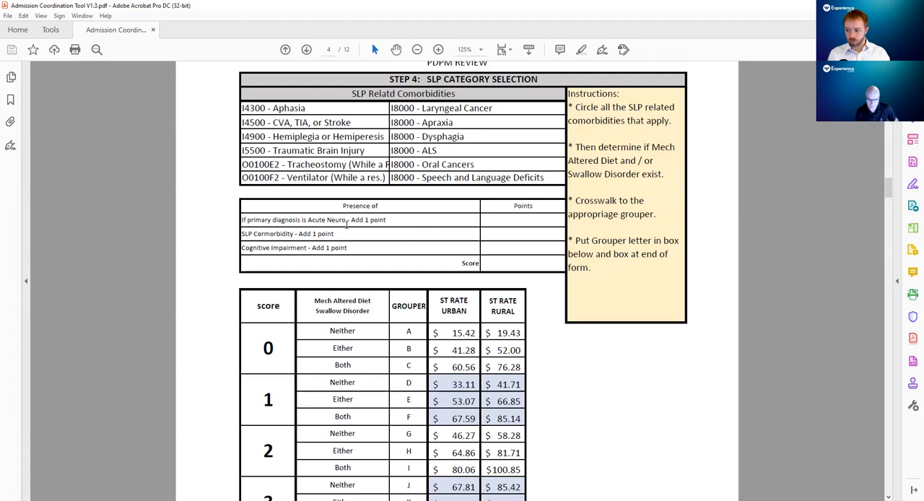
left_click_drag(392, 220, 273, 220)
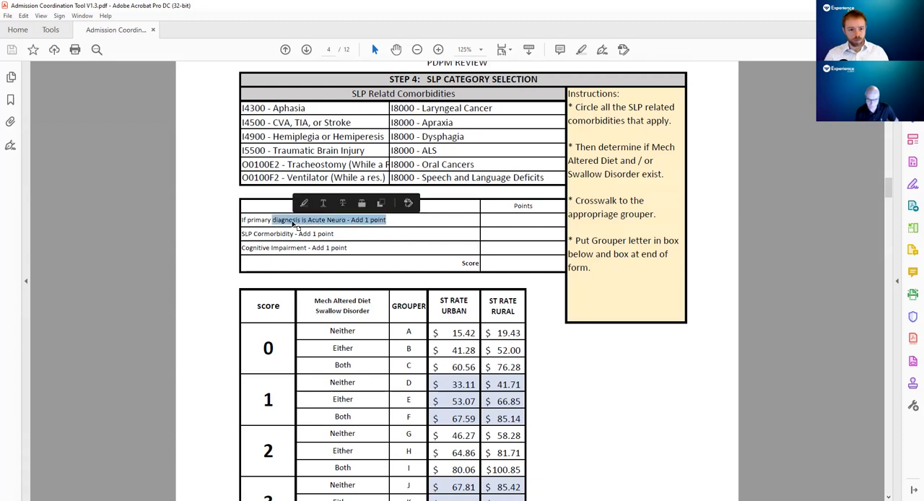
left_click(329, 234)
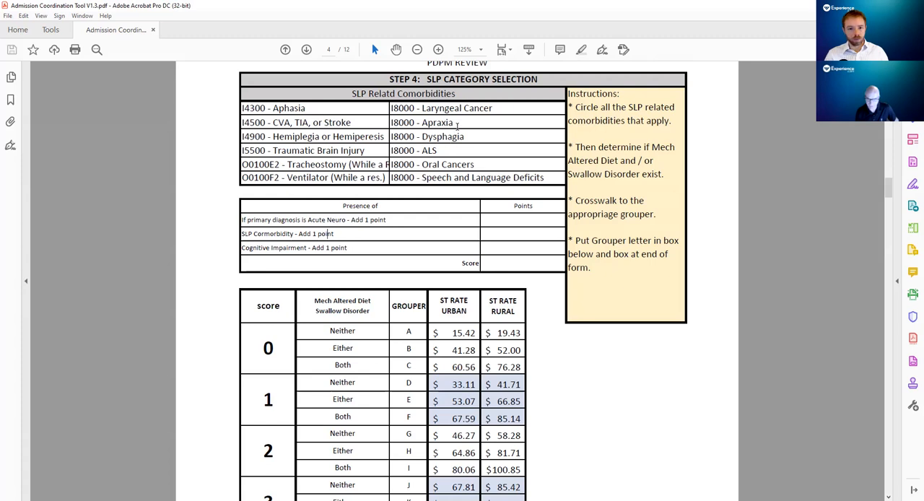
- Point out the SLP related comorbidities list and Speech and Language Deficits entry, then dismiss the chat notification
left_click_drag(459, 122, 418, 122)
left_click(420, 122)
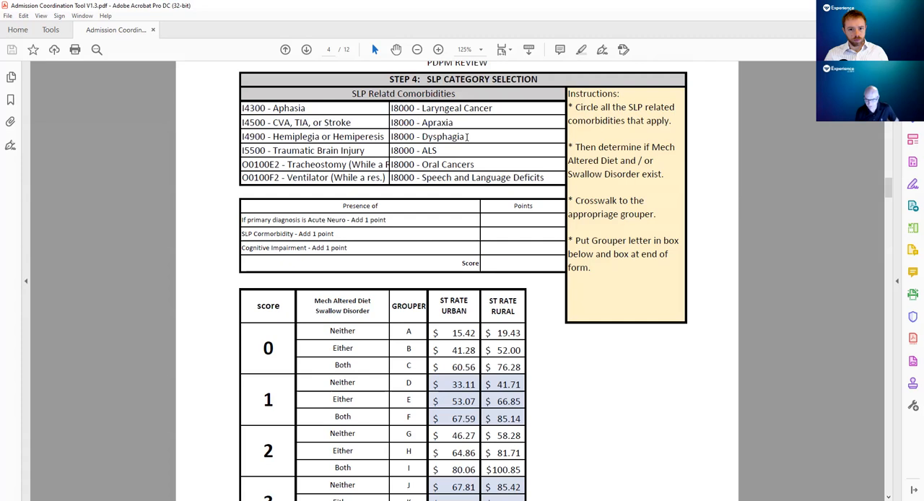
left_click(543, 177)
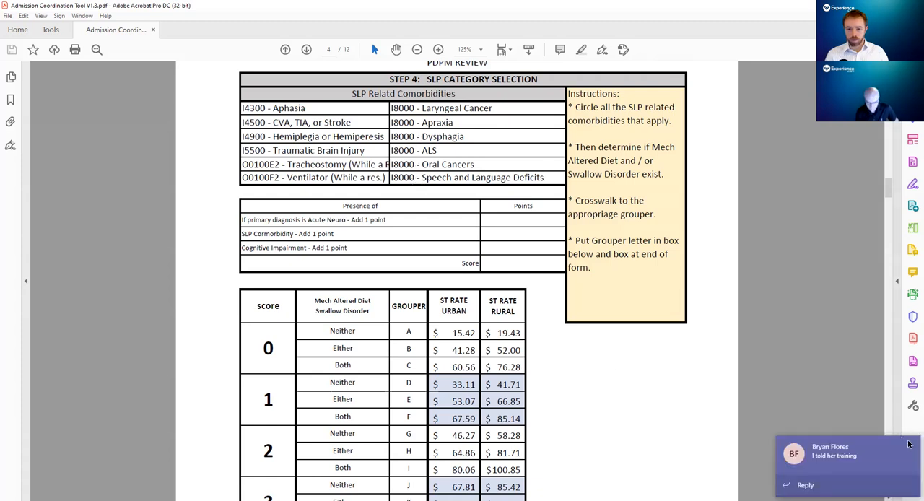
left_click(908, 445)
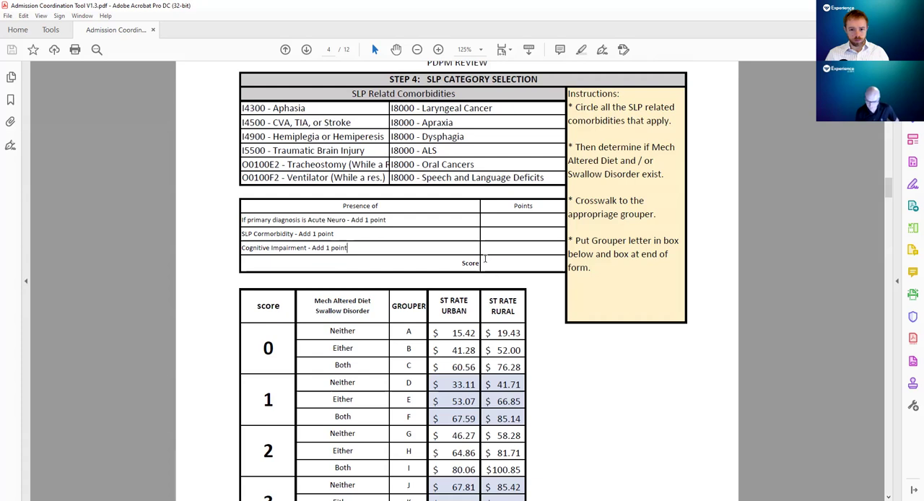
scroll(345, 278, "down", 1)
scroll(289, 279, "down", 2)
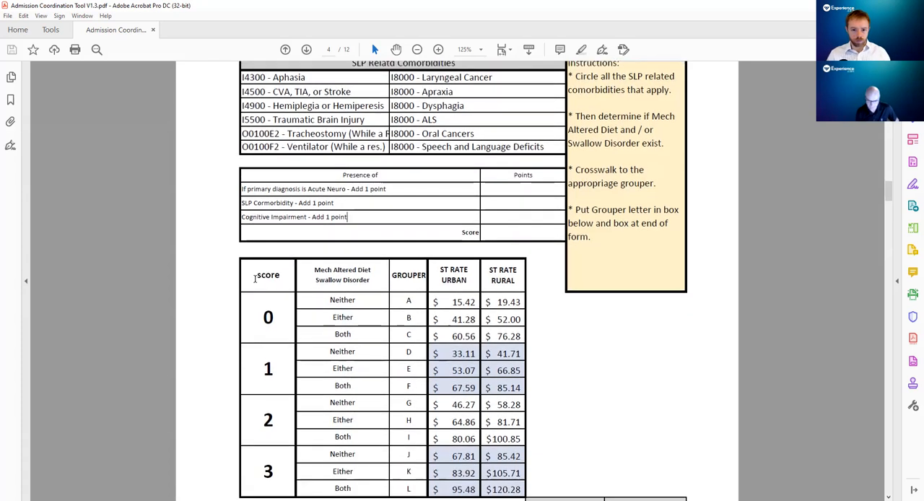
scroll(255, 278, "down", 1)
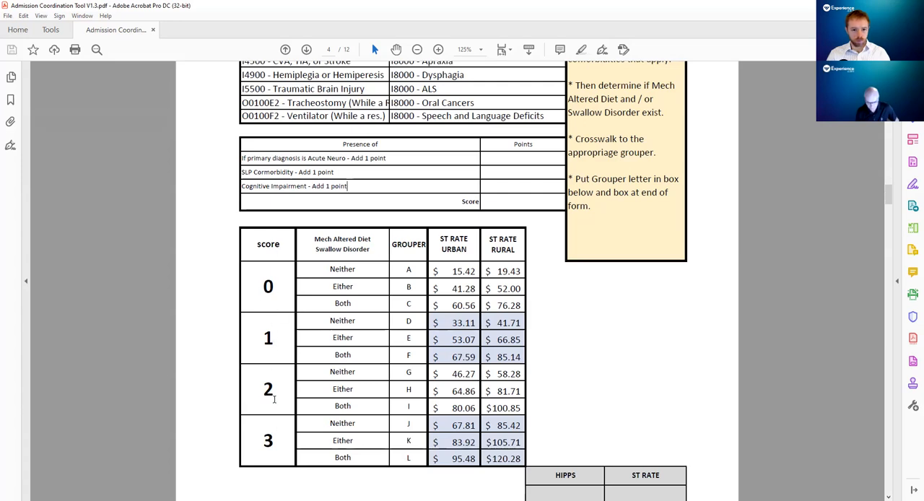
- Point out score 2 and the Mech Altered Diet / Swallow Disorder heading in the SLP table
left_click_drag(273, 390, 262, 385)
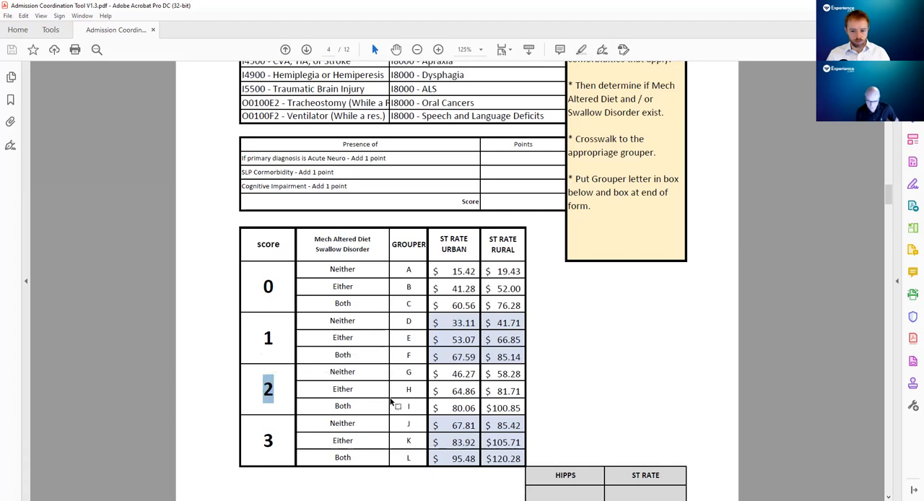
left_click_drag(370, 250, 313, 240)
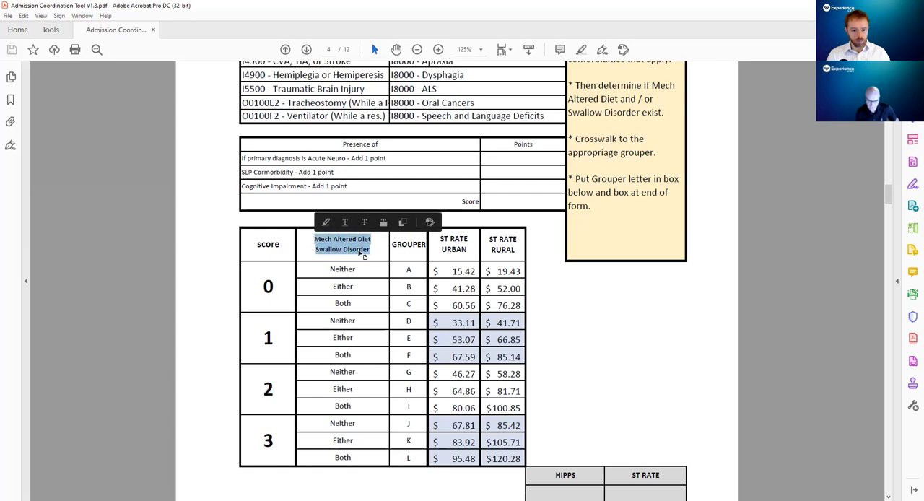
left_click(361, 253)
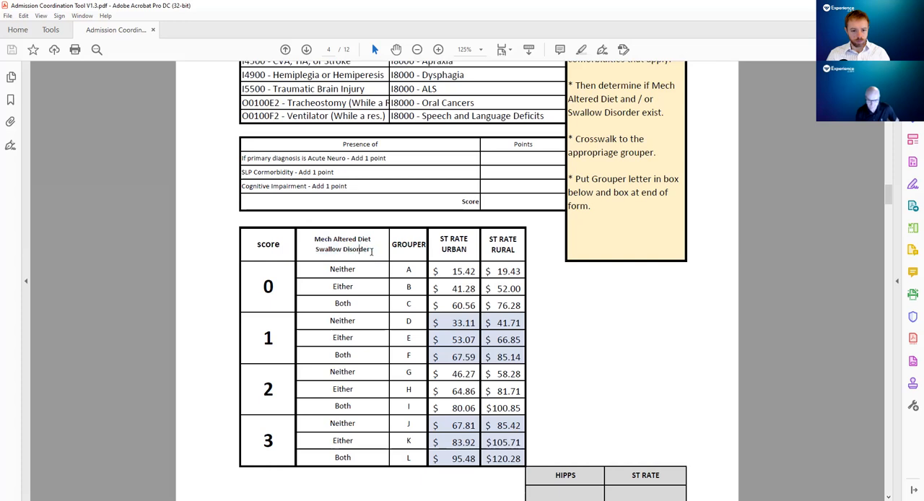
triple_click(371, 239)
left_click(343, 253)
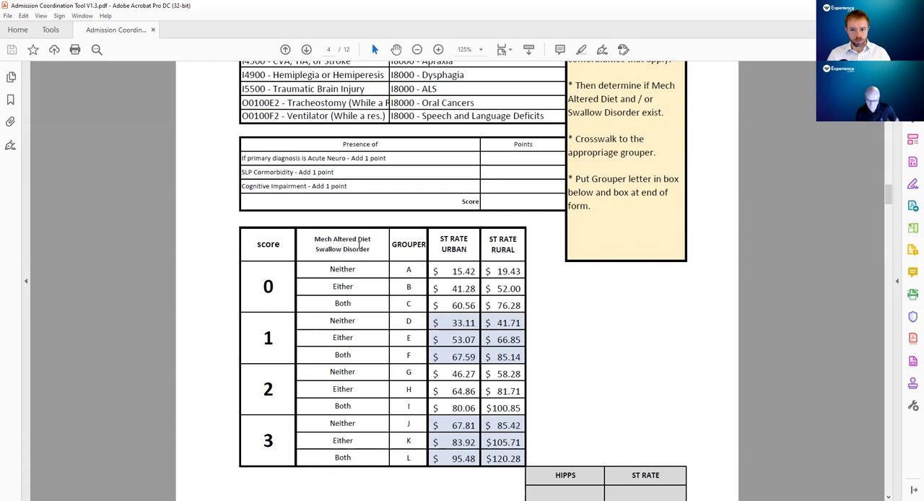
left_click_drag(374, 251, 330, 245)
left_click(334, 252)
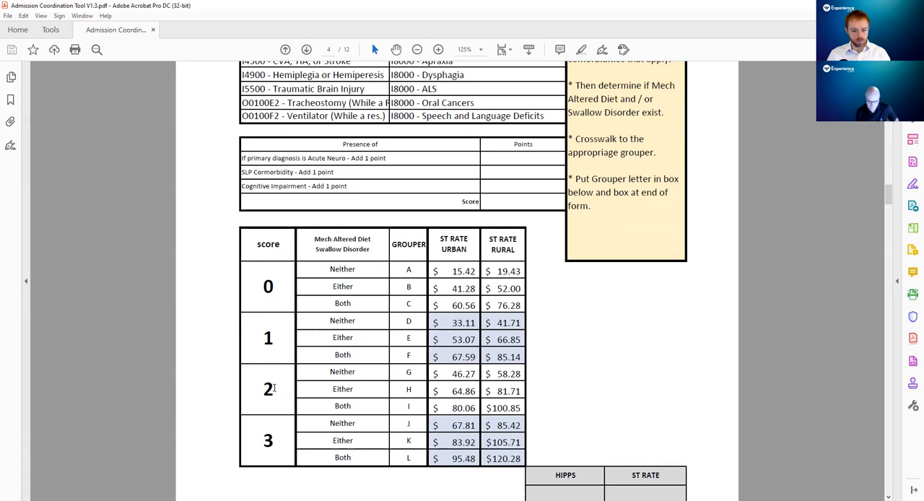
- Point out 'Both' in grouper row I and the diet/swallow heading again
double_click(344, 406)
left_click(351, 406)
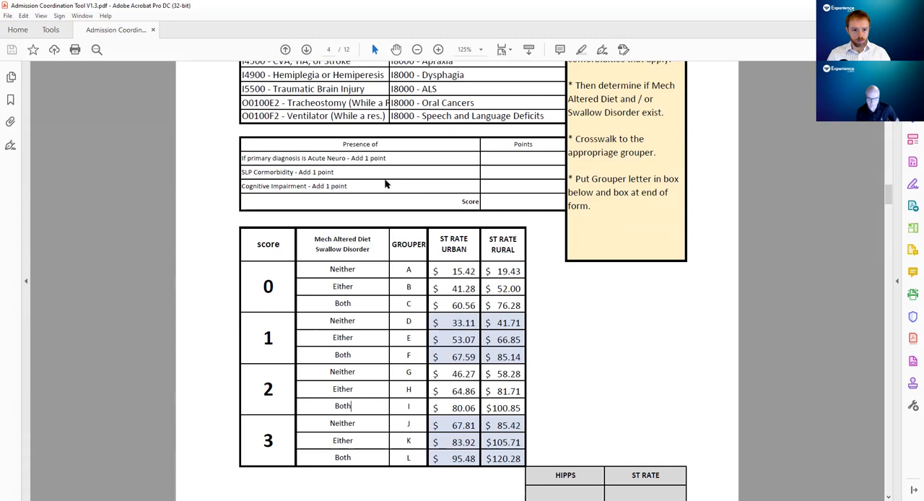
left_click(385, 185)
left_click_drag(372, 249, 322, 240)
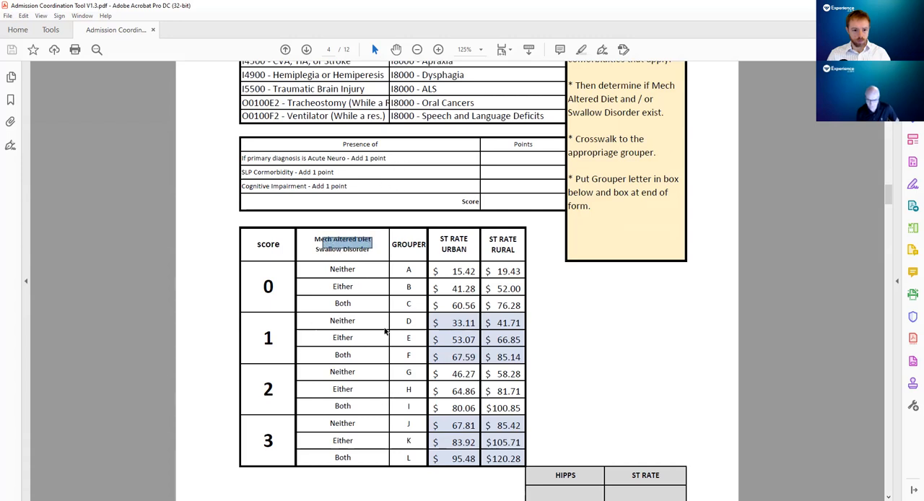
left_click(415, 405)
scroll(511, 442, "down", 1)
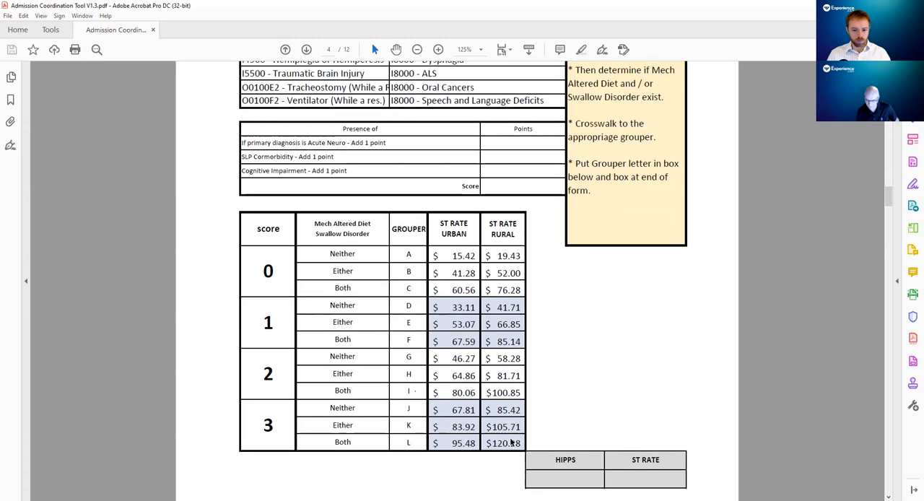
scroll(512, 443, "down", 1)
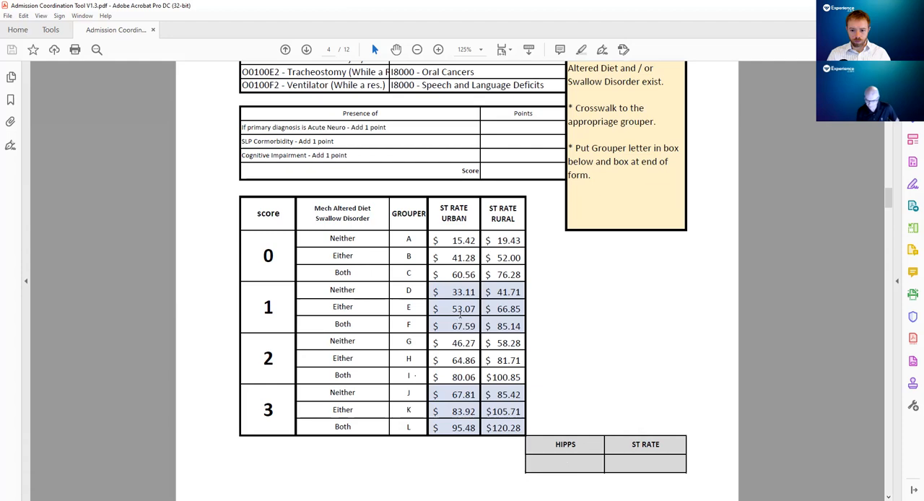
scroll(474, 275, "down", 1)
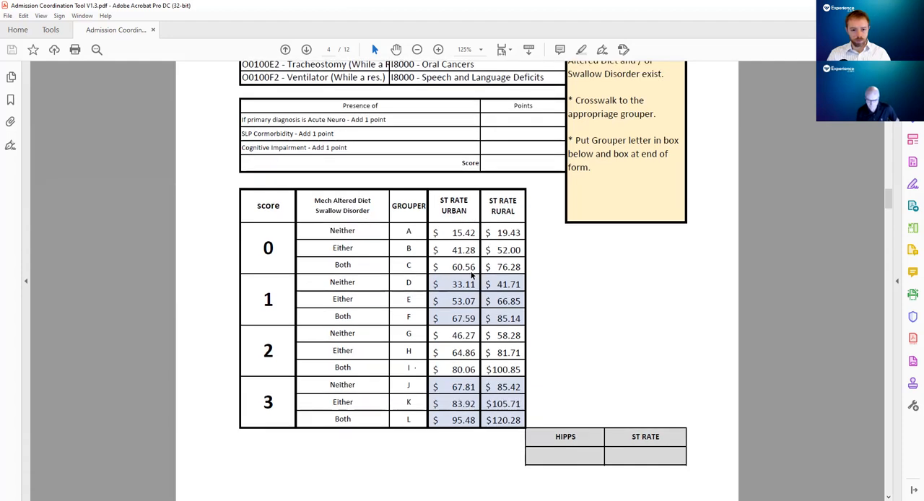
scroll(472, 275, "down", 1)
scroll(473, 275, "down", 1)
scroll(472, 275, "down", 1)
scroll(472, 275, "down", 1)
scroll(473, 275, "up", 1)
scroll(473, 275, "up", 1)
scroll(472, 275, "up", 1)
scroll(473, 275, "up", 1)
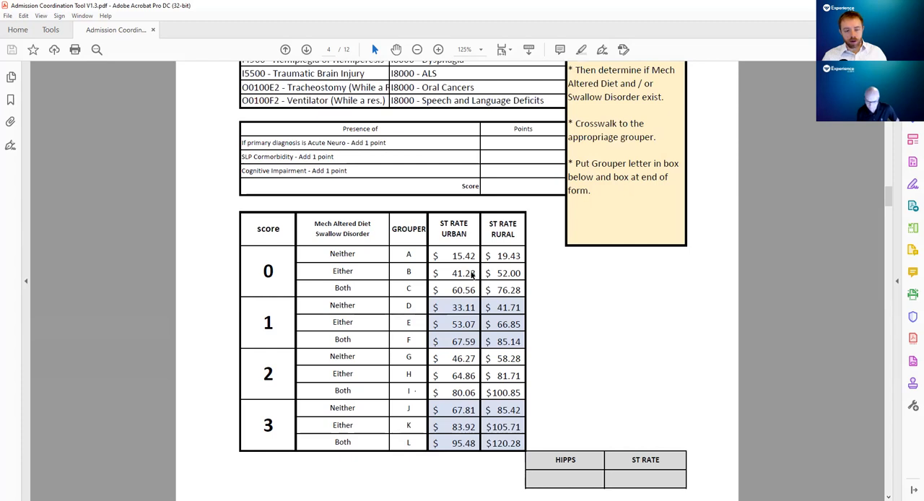
scroll(473, 275, "up", 1)
scroll(473, 275, "up", 1)
scroll(472, 275, "up", 1)
scroll(472, 275, "up", 1)
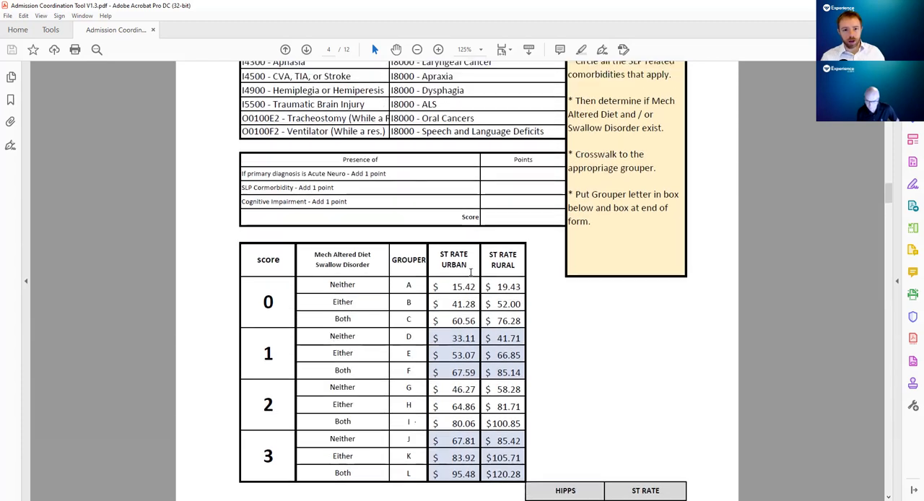
scroll(471, 273, "up", 1)
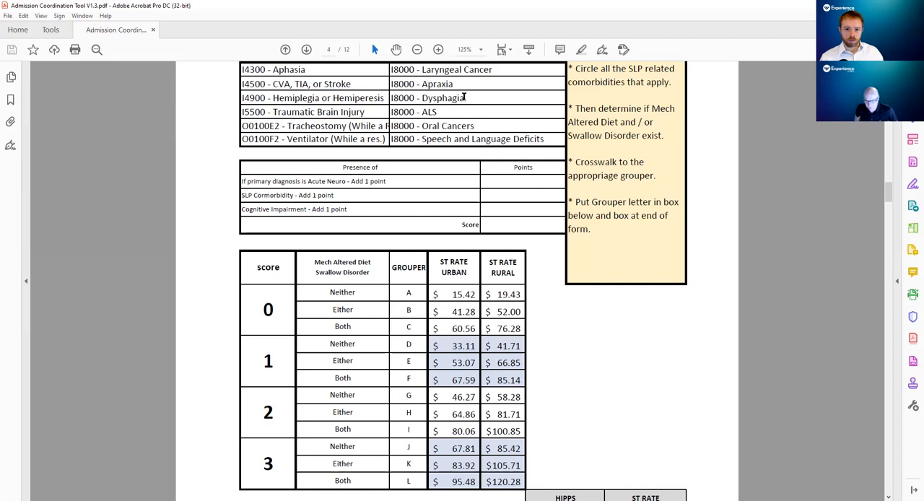
left_click(464, 97)
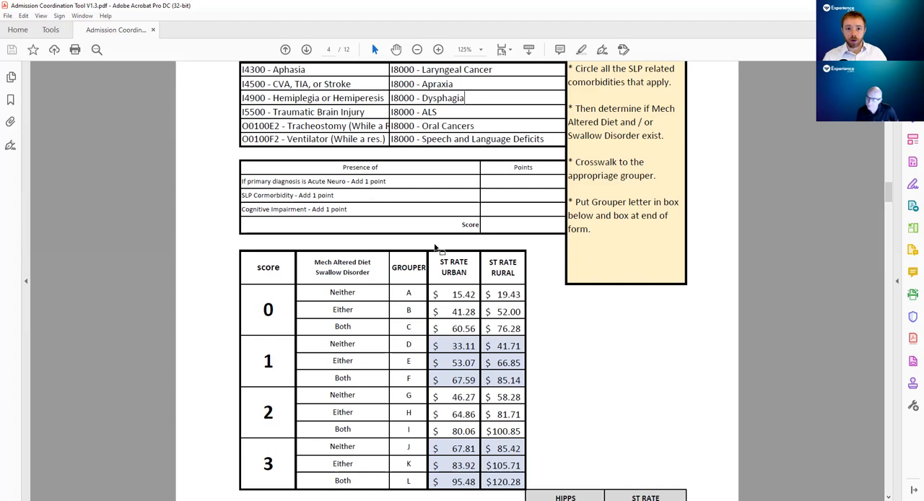
scroll(436, 248, "down", 2)
scroll(436, 247, "down", 2)
scroll(435, 247, "down", 2)
scroll(436, 248, "down", 3)
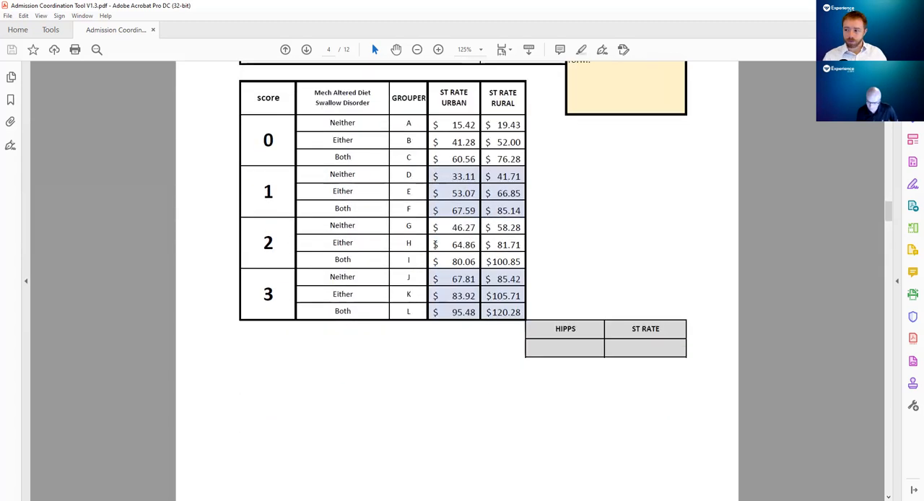
scroll(435, 248, "down", 3)
scroll(435, 247, "down", 4)
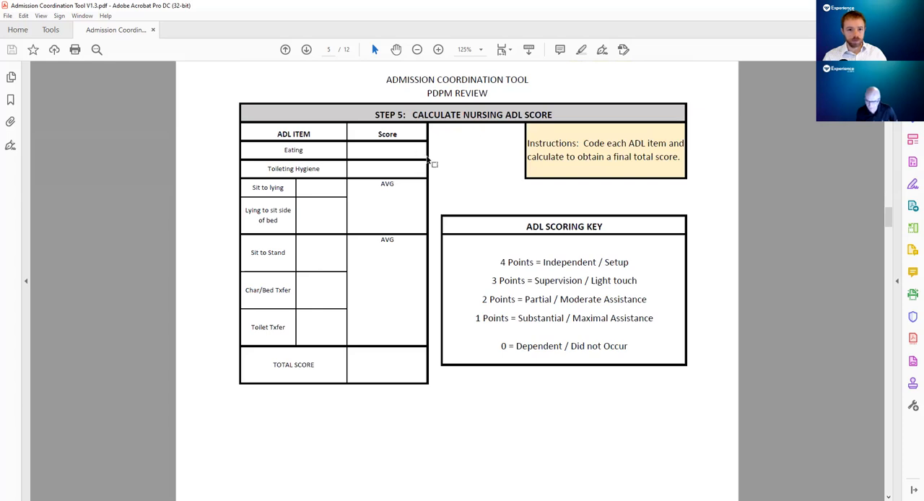
scroll(445, 174, "down", 1)
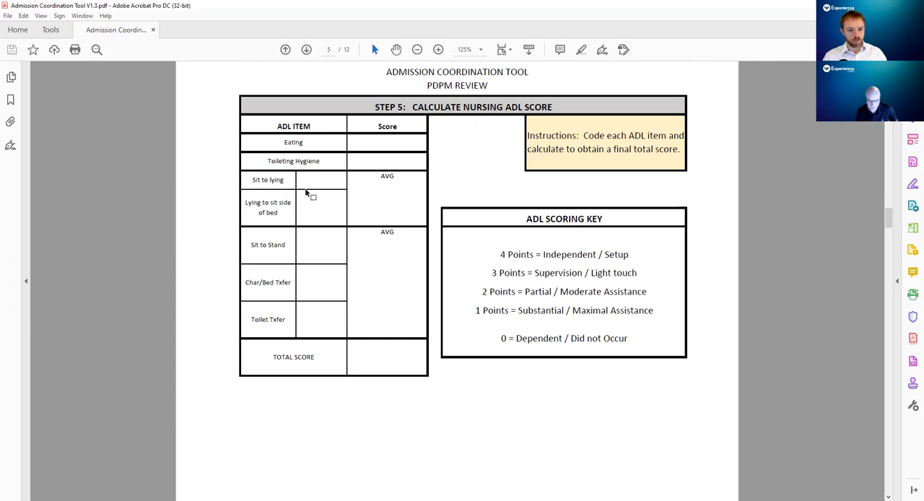
- Point out the averaged bed-mobility score box in the Step 5 nursing ADL table
left_click(374, 189)
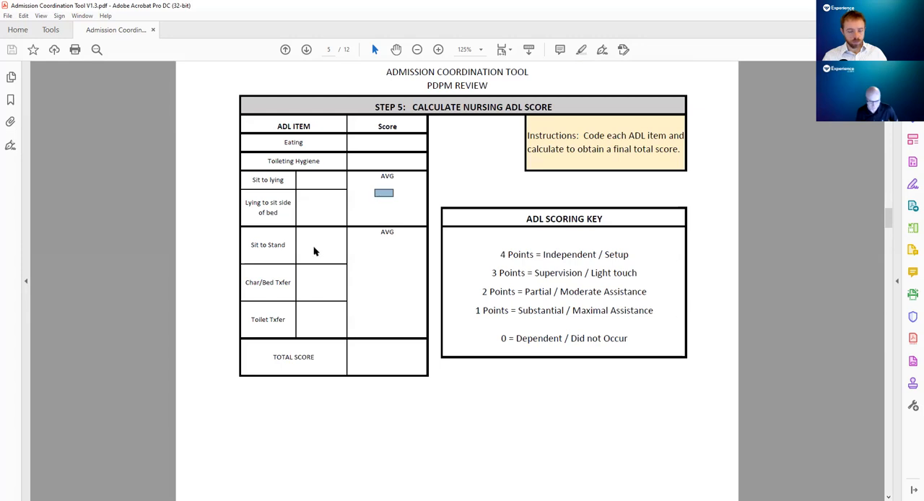
left_click(394, 281)
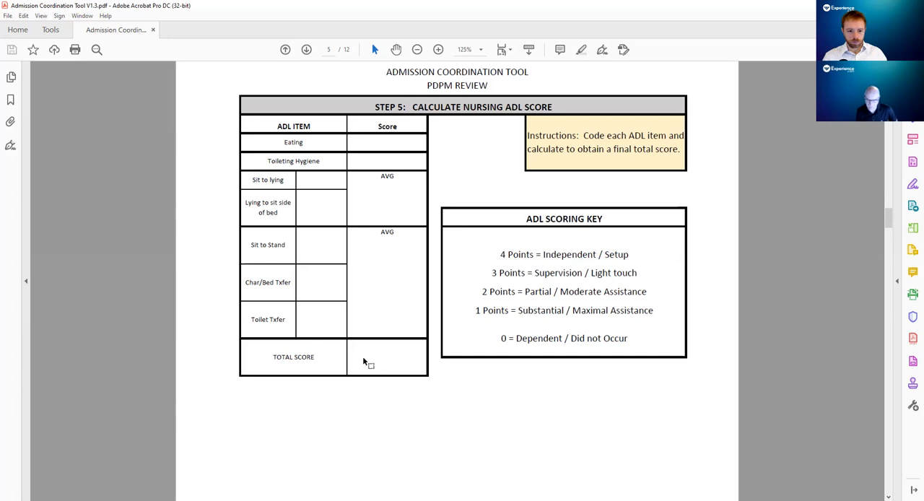
scroll(367, 396, "down", 1)
scroll(367, 397, "down", 1)
scroll(366, 397, "down", 1)
scroll(367, 396, "down", 1)
scroll(367, 397, "down", 1)
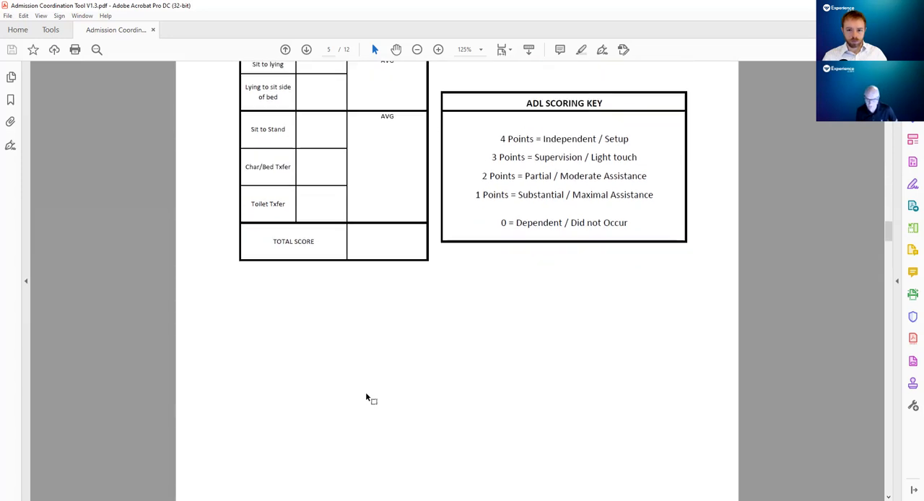
scroll(367, 396, "down", 1)
scroll(367, 397, "down", 2)
scroll(367, 396, "down", 2)
scroll(367, 397, "down", 1)
scroll(367, 396, "down", 1)
scroll(367, 397, "down", 2)
scroll(367, 396, "down", 1)
scroll(367, 396, "down", 3)
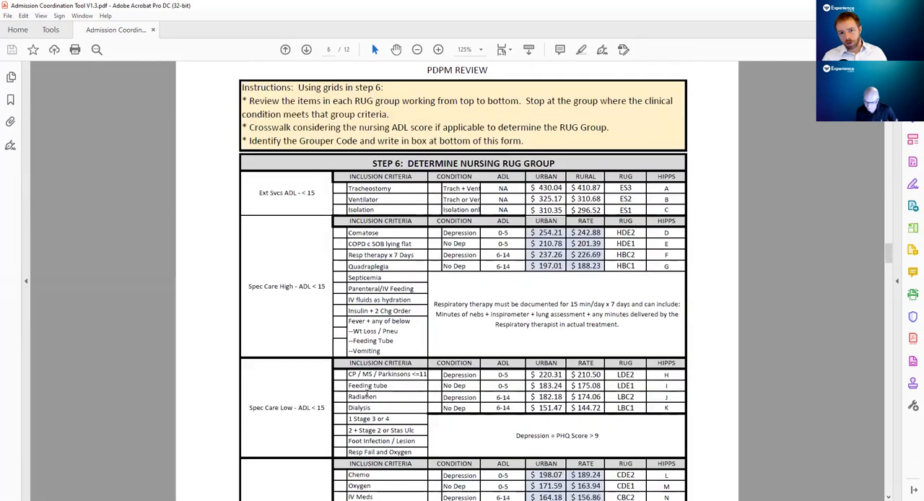
scroll(367, 396, "down", 1)
scroll(367, 396, "down", 1)
scroll(367, 397, "up", 4)
scroll(362, 381, "up", 2)
scroll(371, 370, "up", 2)
scroll(379, 371, "up", 2)
scroll(379, 371, "up", 2)
scroll(379, 370, "up", 1)
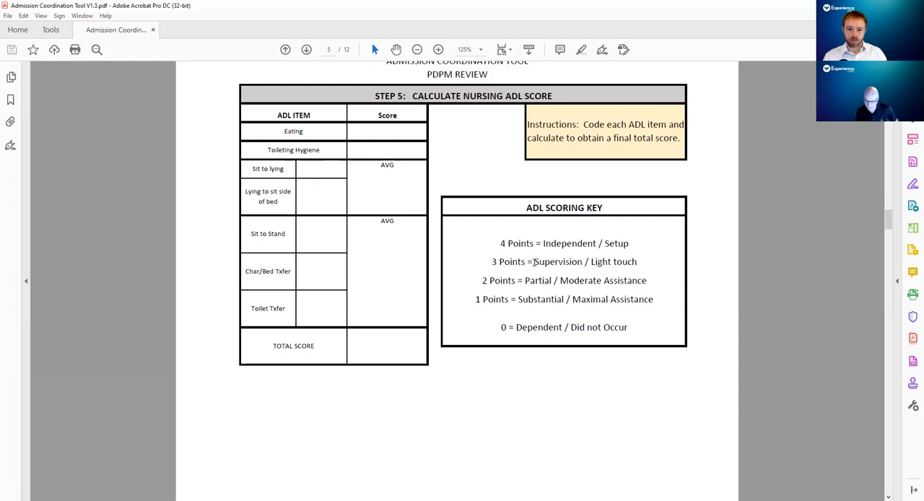
mouse_move(534, 261)
left_mouse_down()
mouse_move(636, 261)
mouse_move(539, 281)
left_mouse_up()
left_click(617, 282)
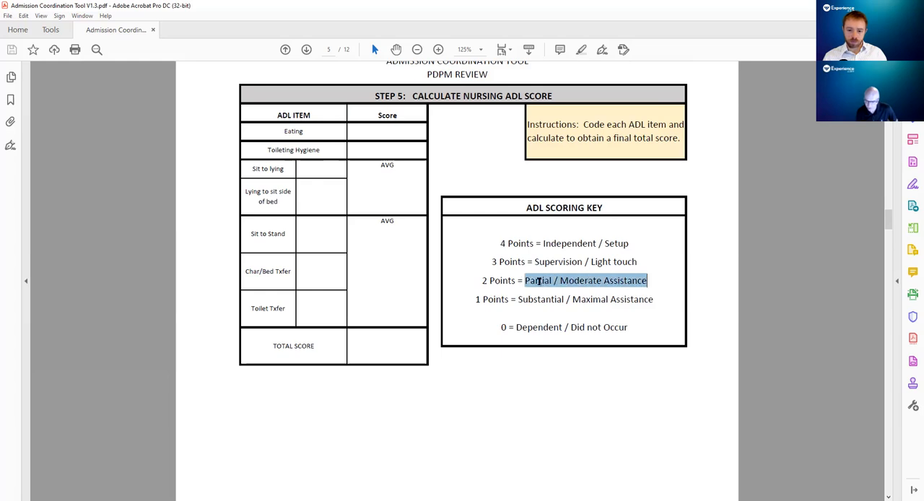
left_click(556, 280)
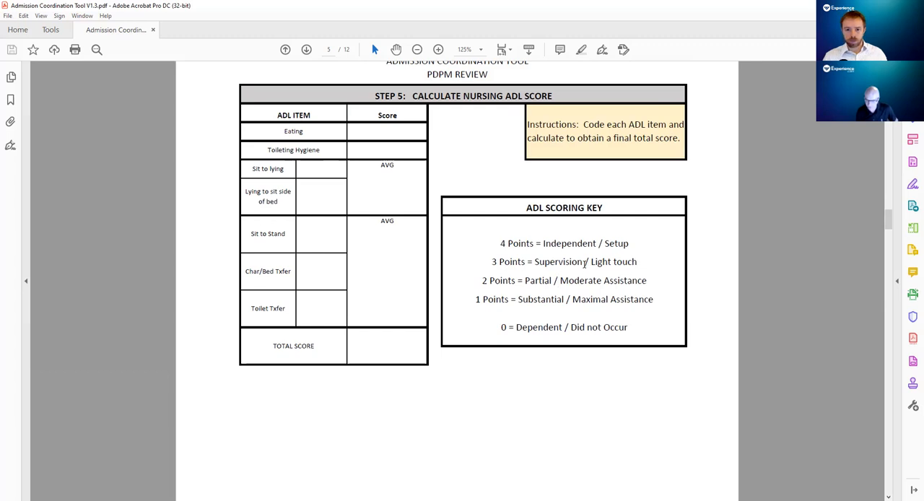
left_click_drag(583, 261, 534, 261)
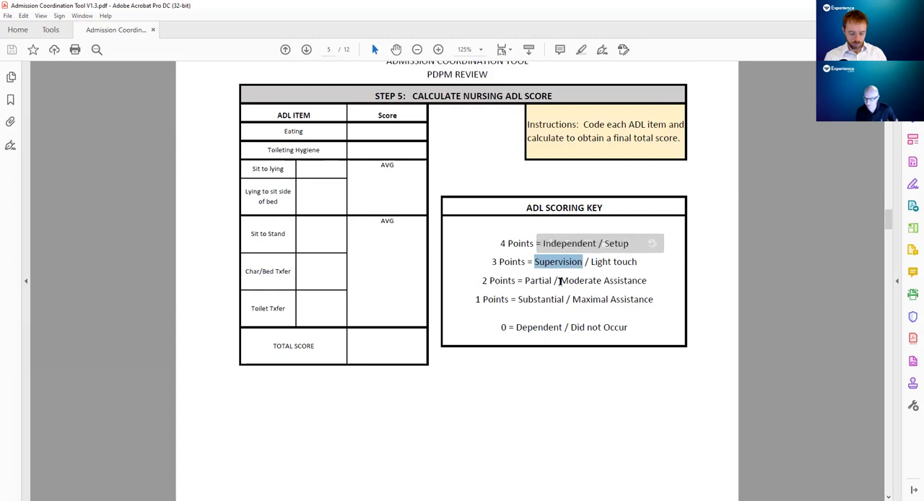
left_click(521, 261)
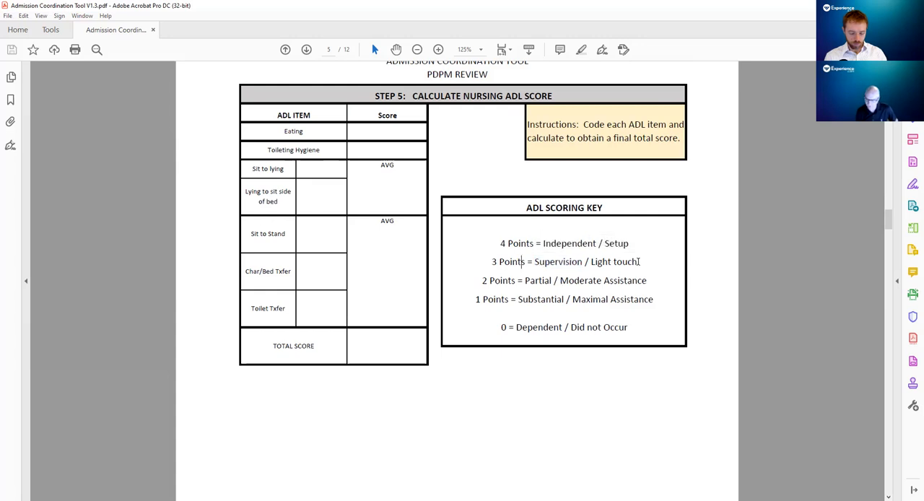
left_click_drag(639, 261, 534, 261)
left_click(576, 274)
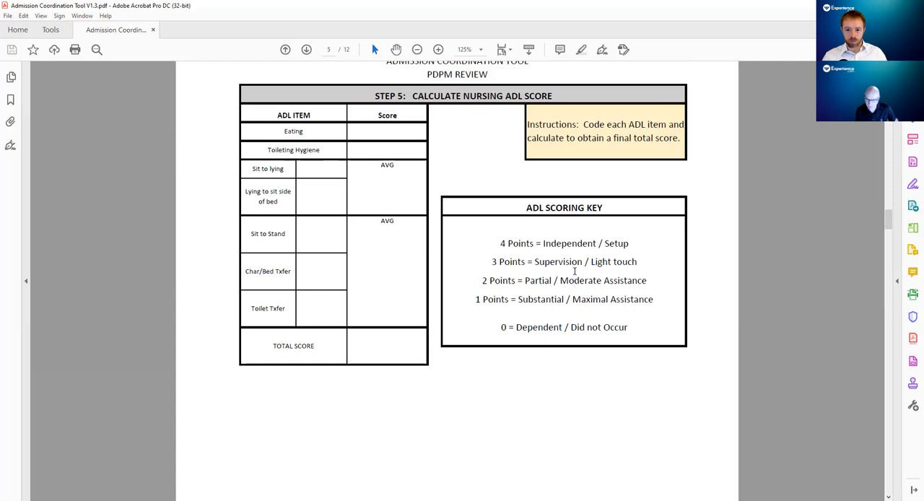
left_click_drag(648, 280, 560, 280)
left_click(516, 281)
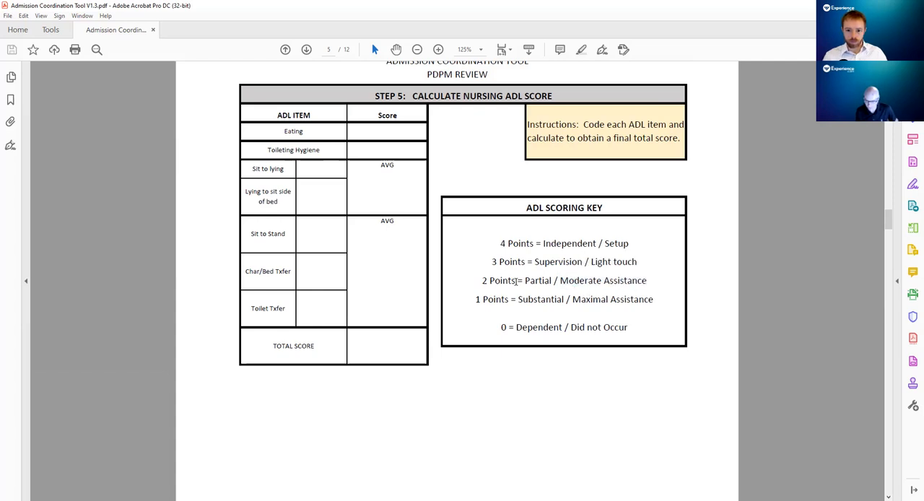
left_click_drag(523, 281, 552, 281)
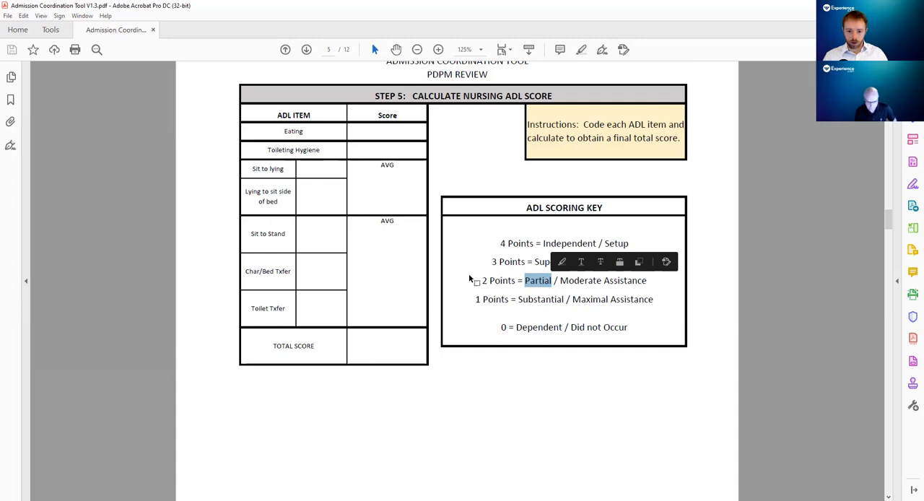
scroll(477, 281, "up", 1)
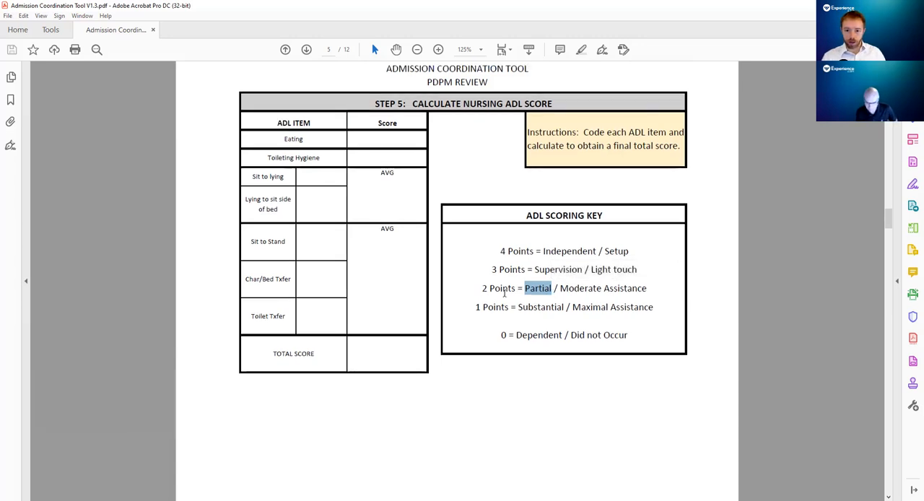
scroll(507, 296, "down", 1)
left_click(526, 299)
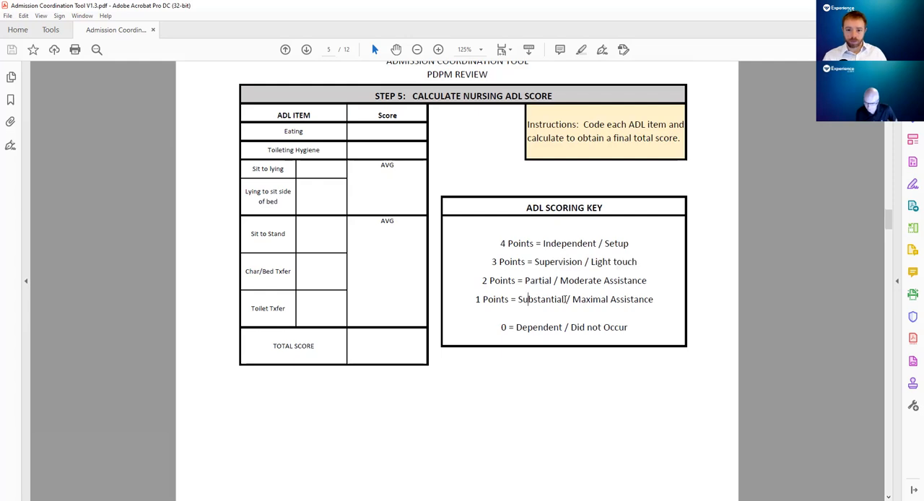
left_click_drag(564, 299, 477, 299)
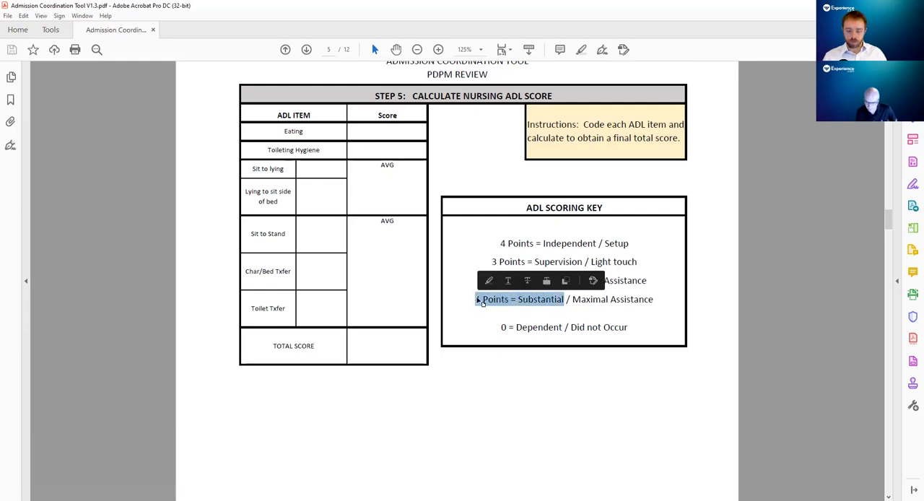
left_click(488, 306)
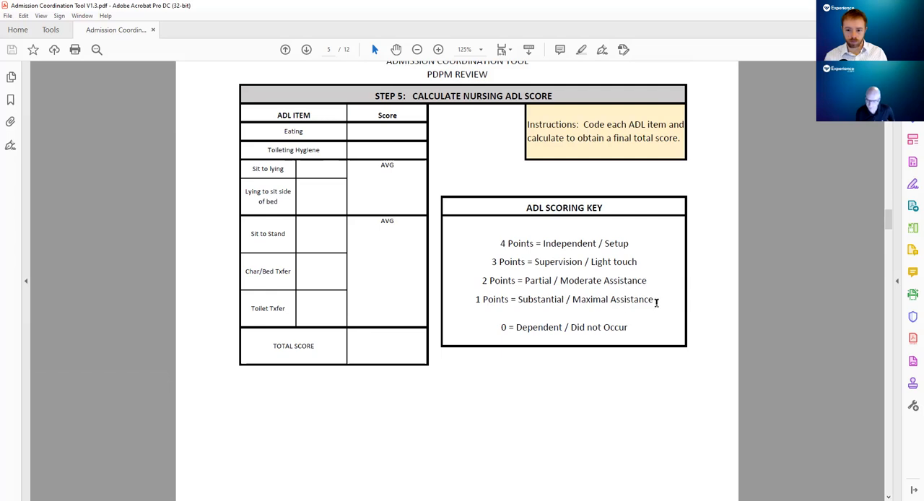
scroll(655, 299, "down", 1)
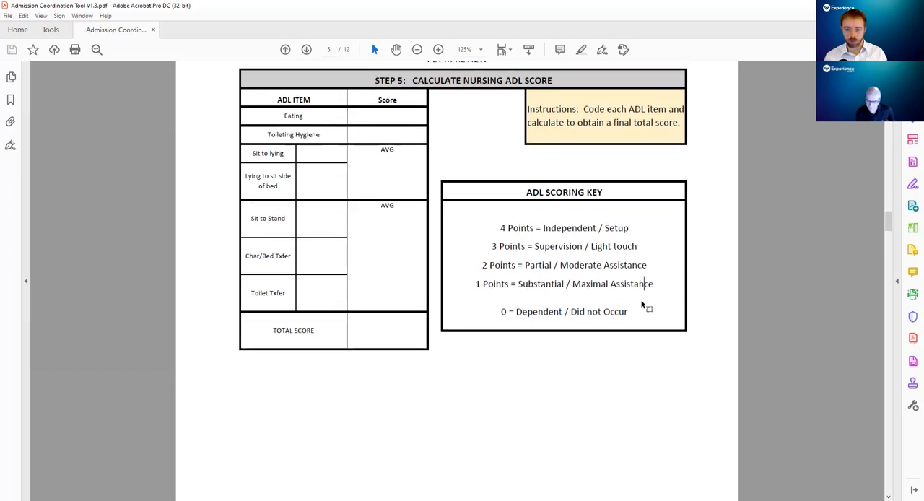
scroll(646, 285, "down", 1)
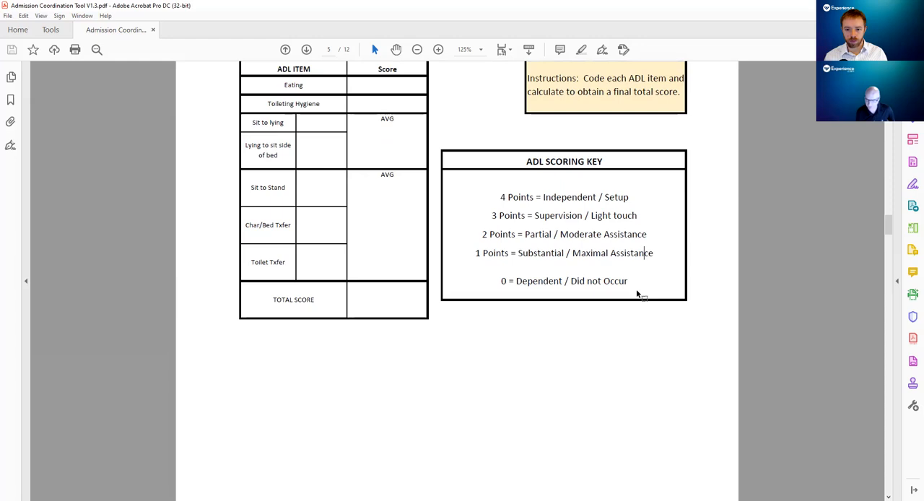
scroll(639, 295, "down", 1)
scroll(639, 294, "down", 2)
scroll(638, 295, "down", 1)
scroll(638, 295, "down", 1)
scroll(639, 294, "down", 1)
scroll(638, 295, "down", 1)
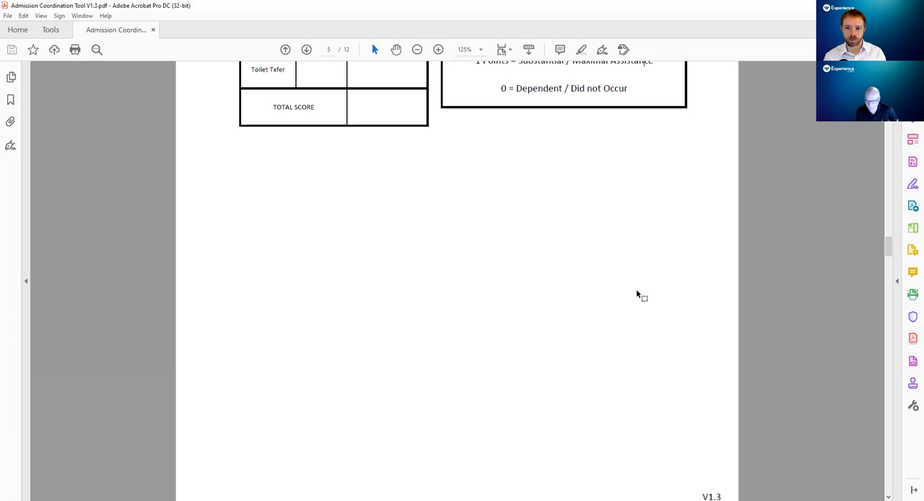
scroll(635, 289, "up", 2)
scroll(636, 289, "up", 3)
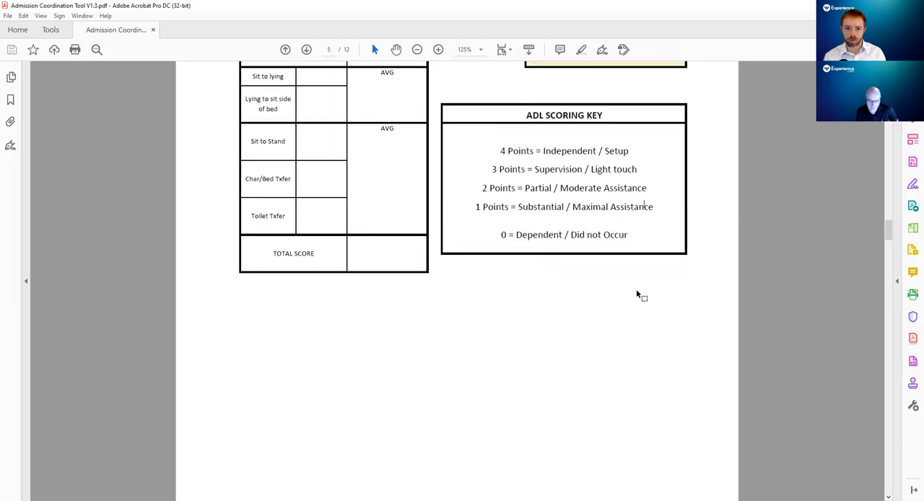
scroll(636, 288, "up", 3)
scroll(636, 288, "up", 2)
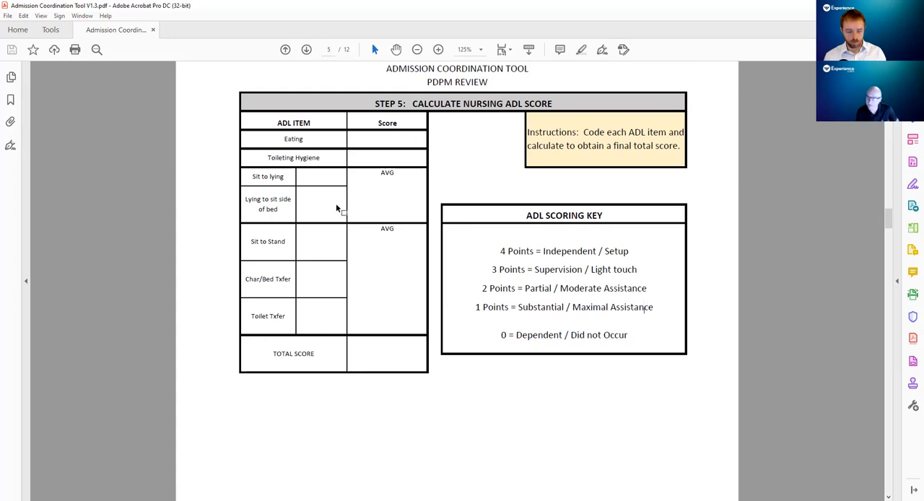
scroll(335, 232, "down", 2)
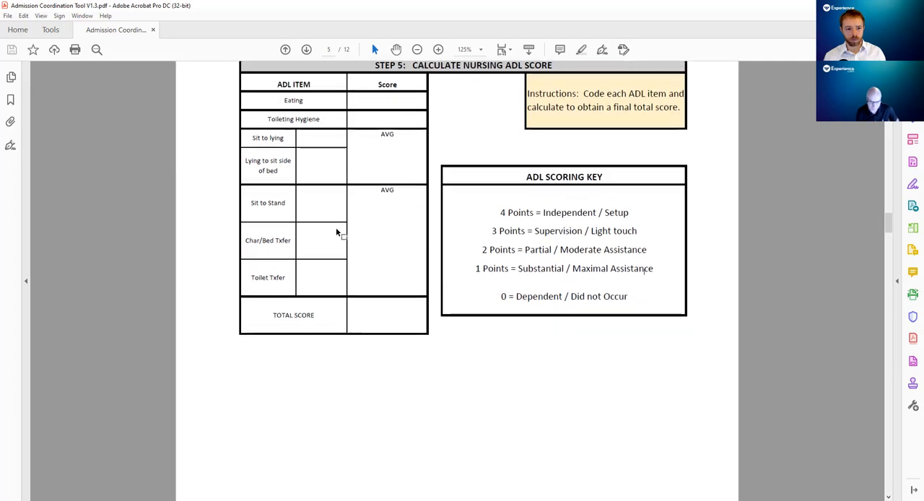
scroll(336, 232, "down", 2)
scroll(336, 233, "down", 2)
scroll(335, 232, "down", 2)
scroll(336, 232, "down", 2)
scroll(335, 233, "down", 2)
scroll(336, 232, "down", 5)
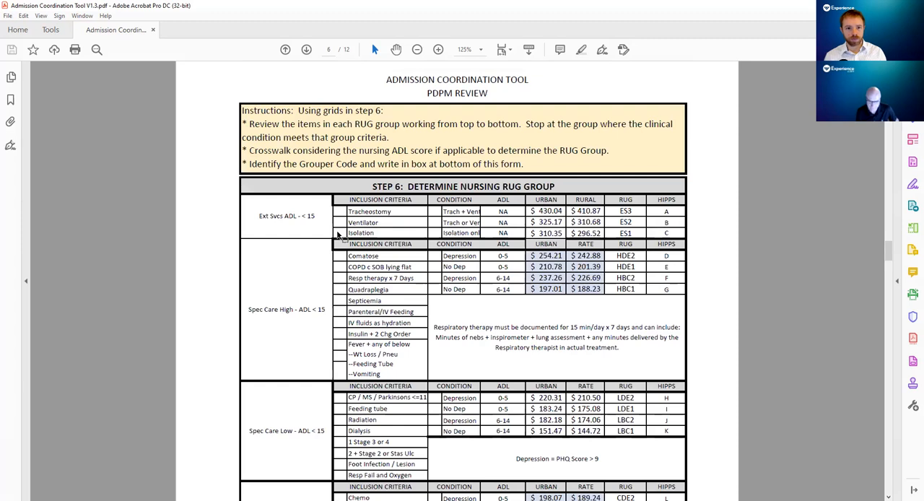
scroll(324, 183, "up", 5)
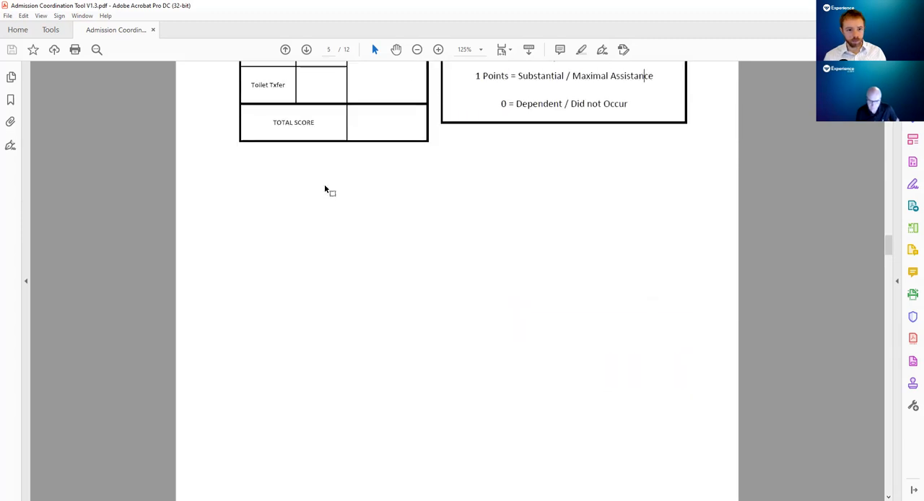
scroll(324, 183, "up", 3)
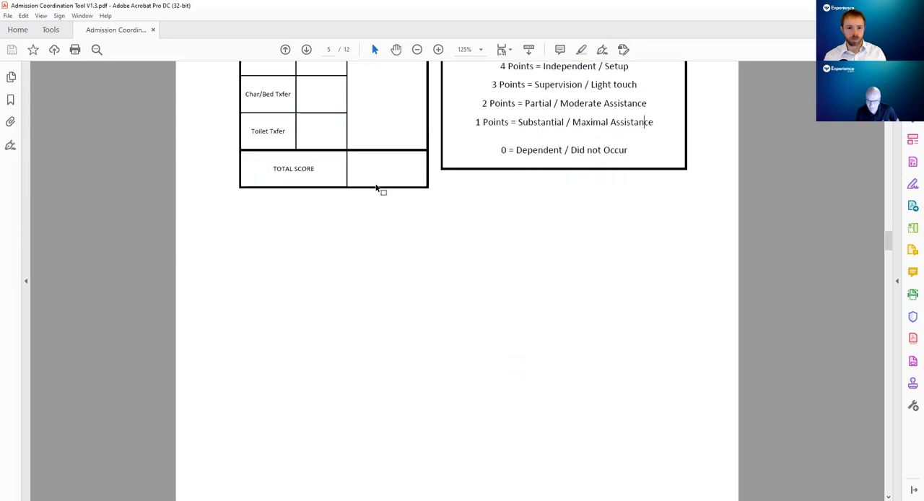
scroll(375, 188, "down", 3)
scroll(375, 188, "down", 3)
scroll(375, 188, "down", 3)
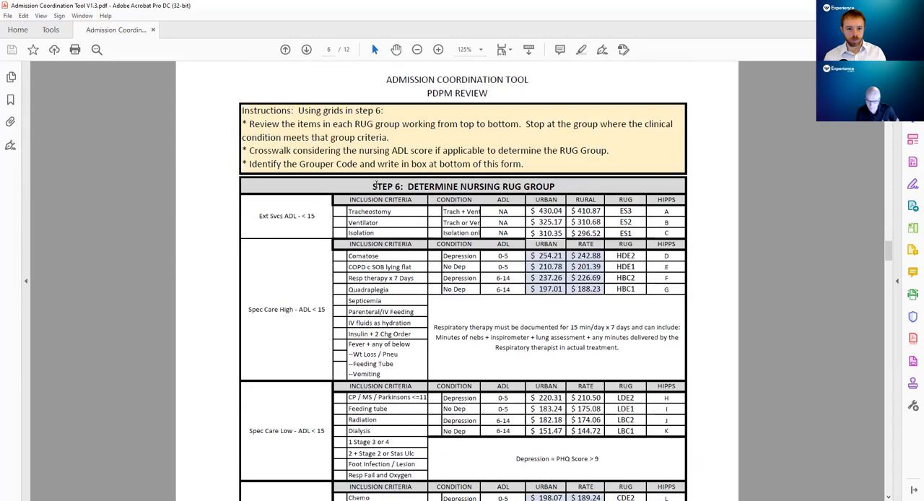
scroll(375, 184, "down", 2)
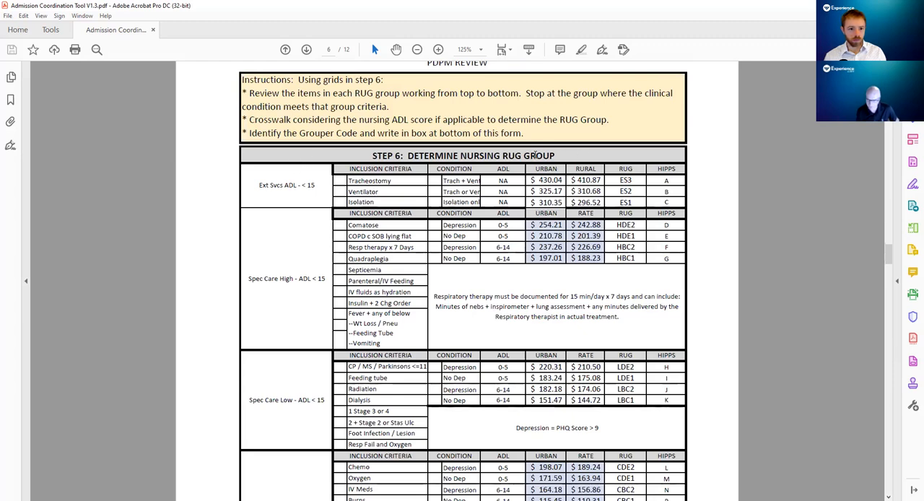
- Point out the RUG heading, the Ext Svcs group label and its < 15 ADL threshold
double_click(513, 156)
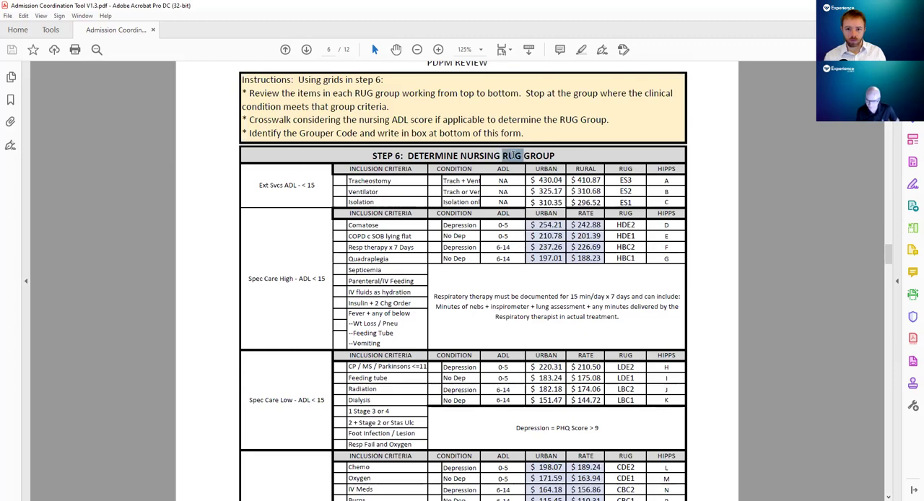
left_click(486, 163)
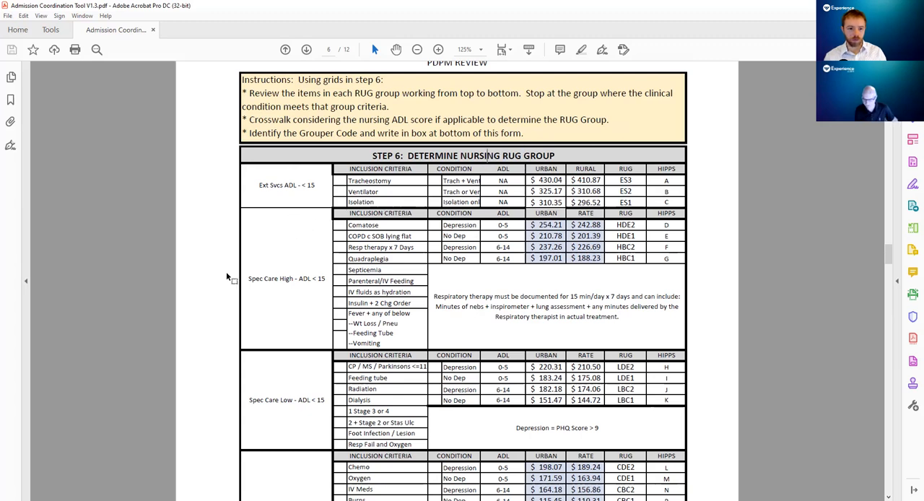
scroll(206, 295, "down", 1)
scroll(206, 295, "down", 1)
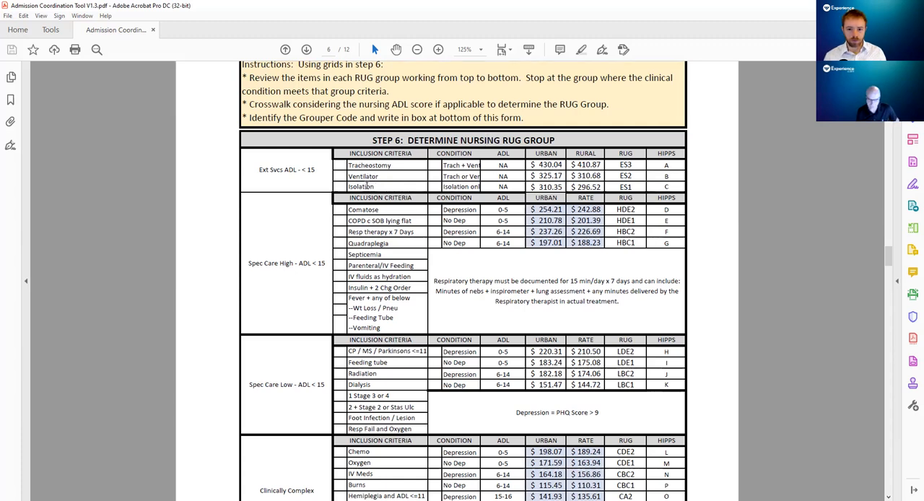
left_click_drag(300, 168, 260, 169)
left_click(310, 170)
left_click_drag(314, 171, 301, 170)
left_click(302, 406)
- Point out the ADL ranges, the Ventilator and Isolation criteria and HIPPS code C for Isolation
left_click_drag(529, 212, 462, 188)
left_click(317, 177)
left_click_drag(373, 186, 354, 187)
left_click(357, 186)
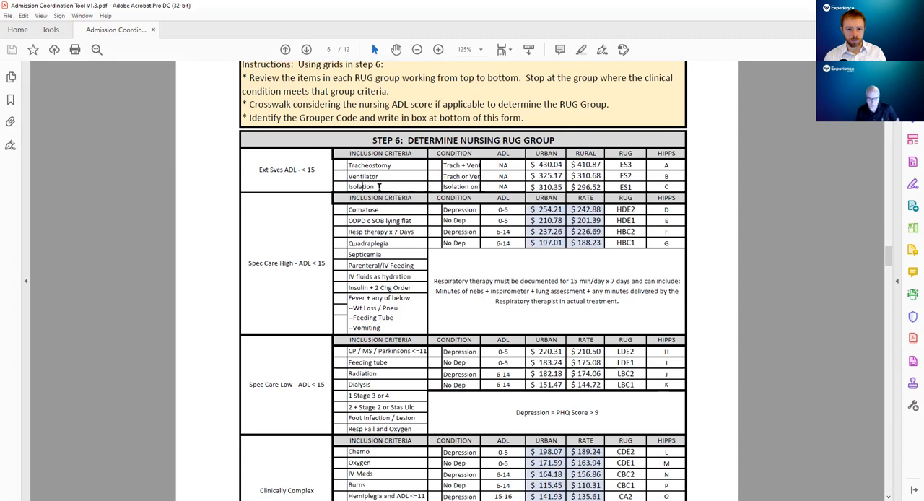
left_click_drag(350, 186, 370, 186)
left_click(370, 187)
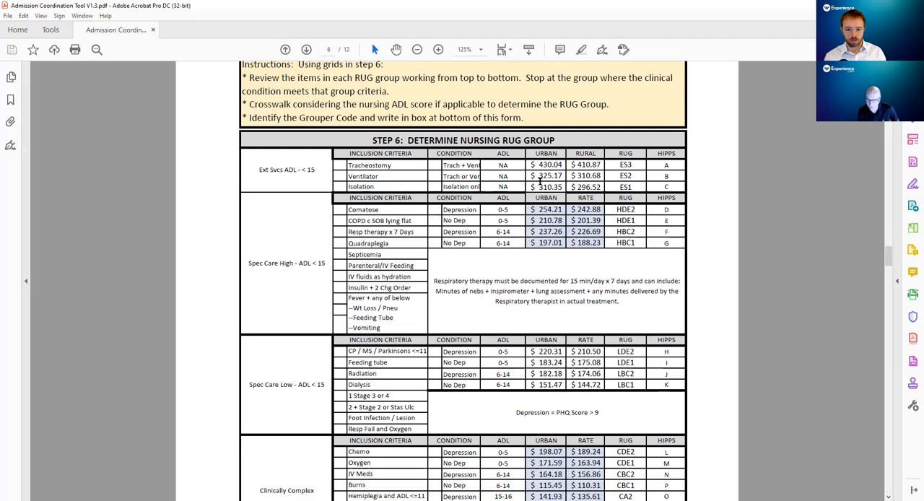
double_click(667, 187)
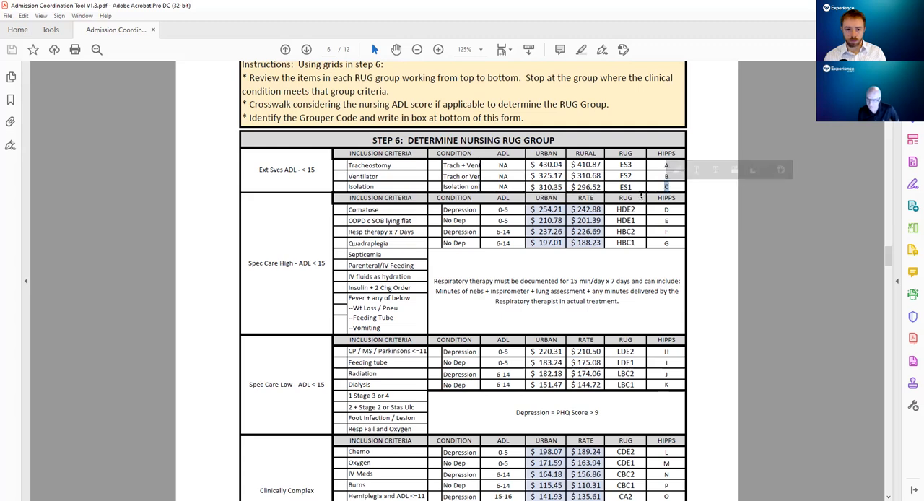
left_click(642, 192)
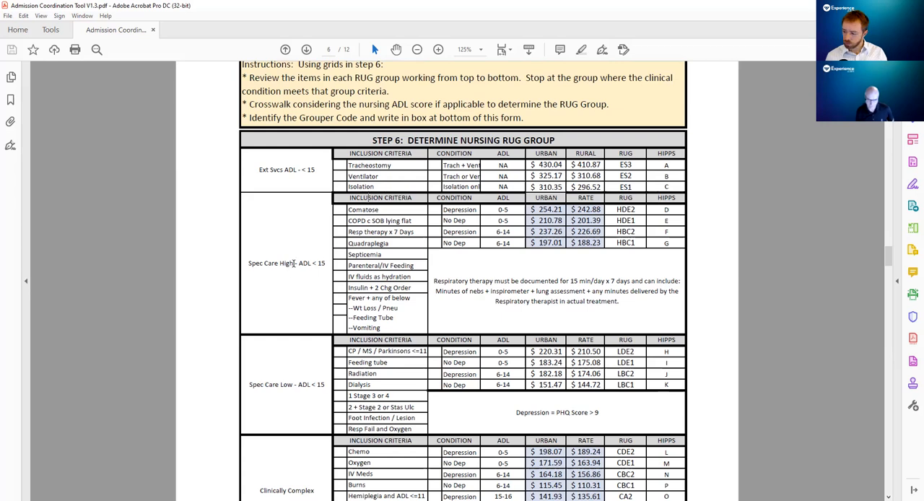
- Point out the Spec Care High group and its Resp therapy x 7 Days criterion
left_click_drag(295, 263, 265, 263)
left_click(375, 215)
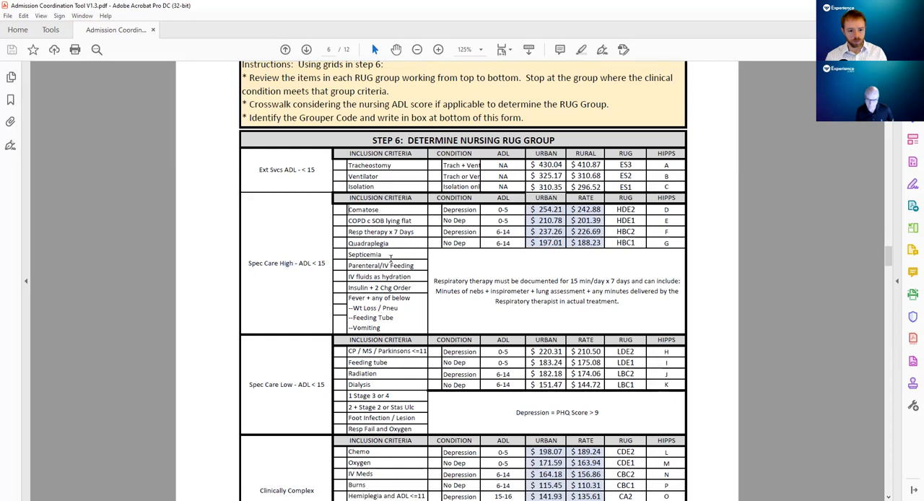
left_click_drag(415, 232, 348, 232)
left_click(366, 248)
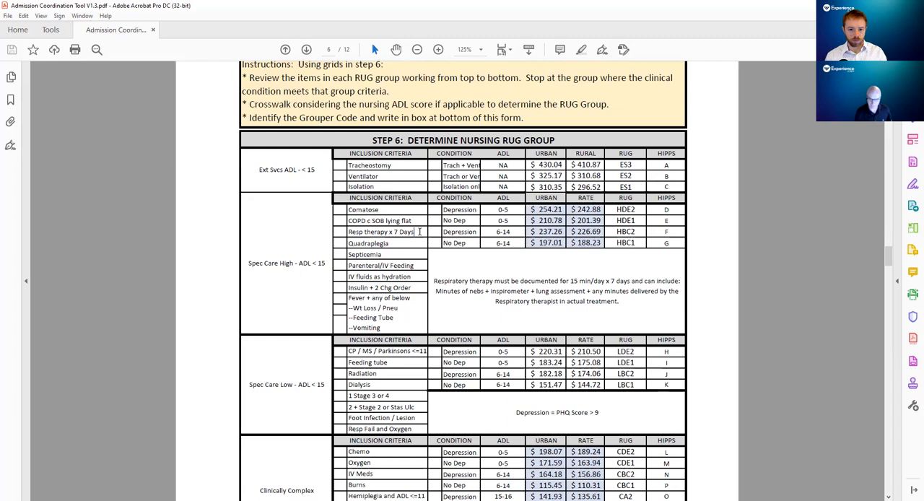
left_click_drag(415, 231, 349, 232)
left_click(365, 232)
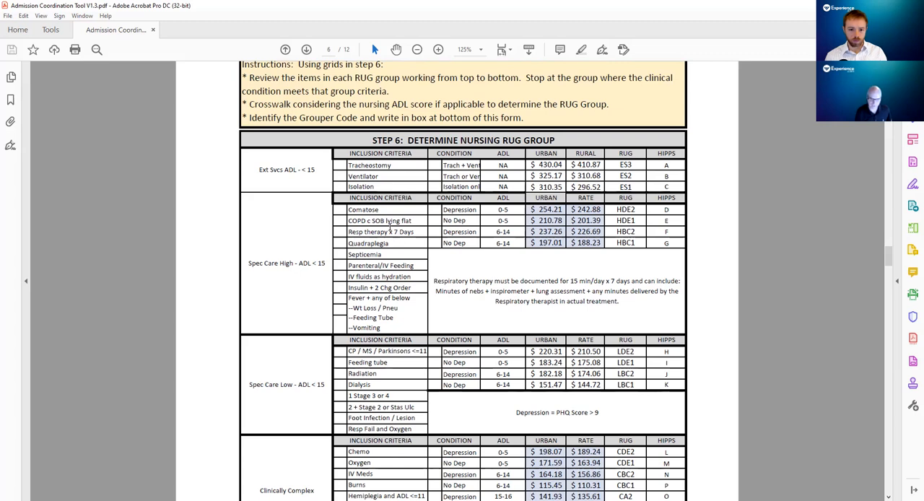
- Point out 'SOB lying flat' in the COPD row, briefly selecting all page text
left_click_drag(411, 220, 372, 220)
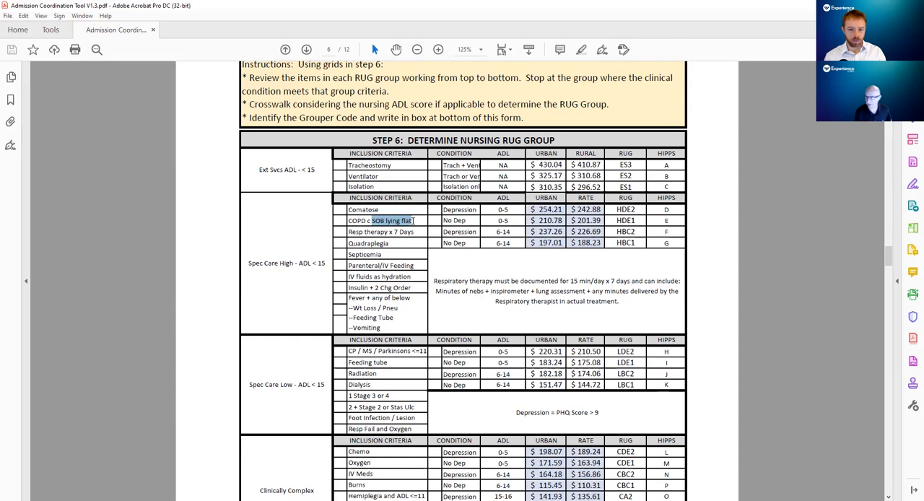
left_click(413, 221)
left_click_drag(413, 221, 372, 220)
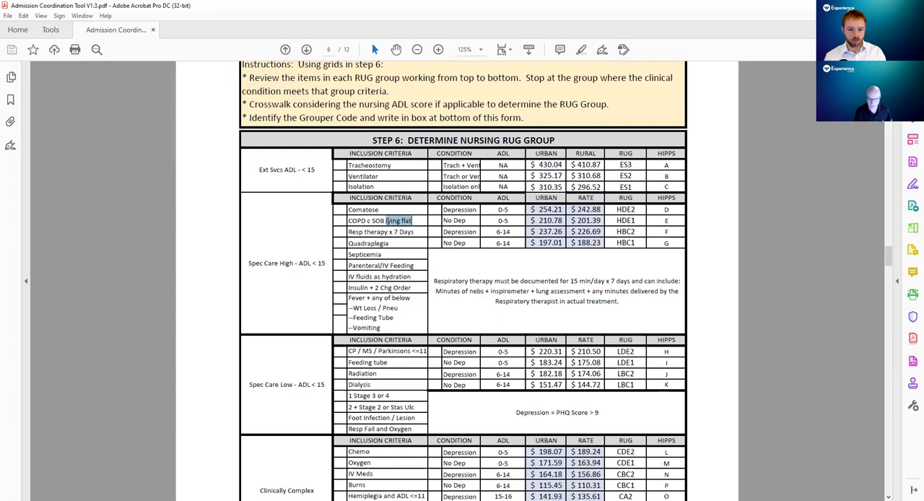
left_click(400, 258)
key("ctrl+a")
left_click(408, 258)
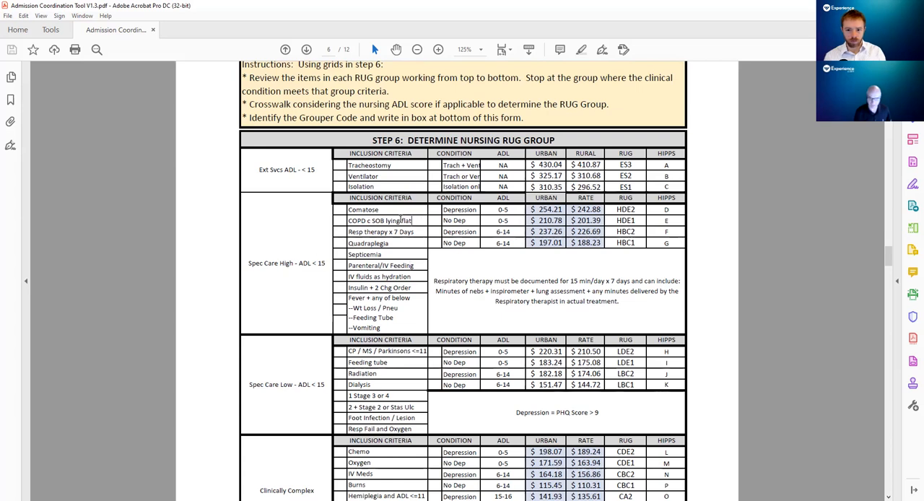
left_click_drag(413, 221, 372, 220)
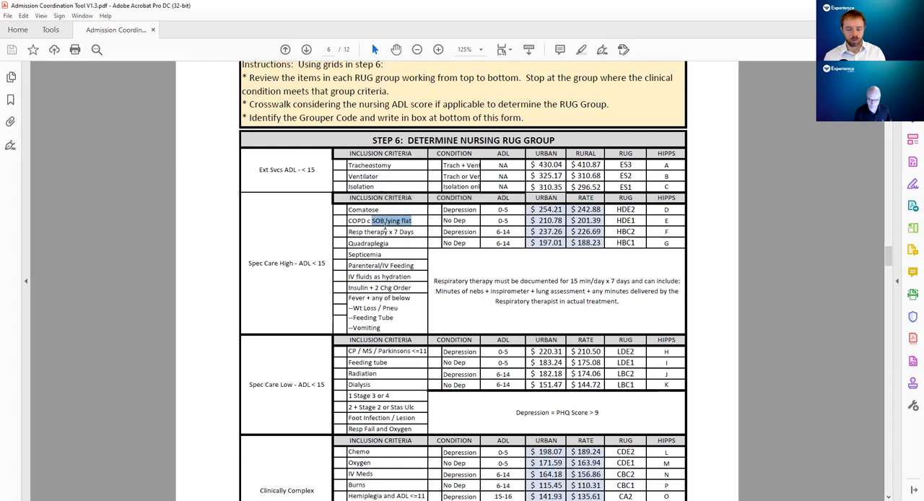
left_click(388, 227)
key("ctrl+a")
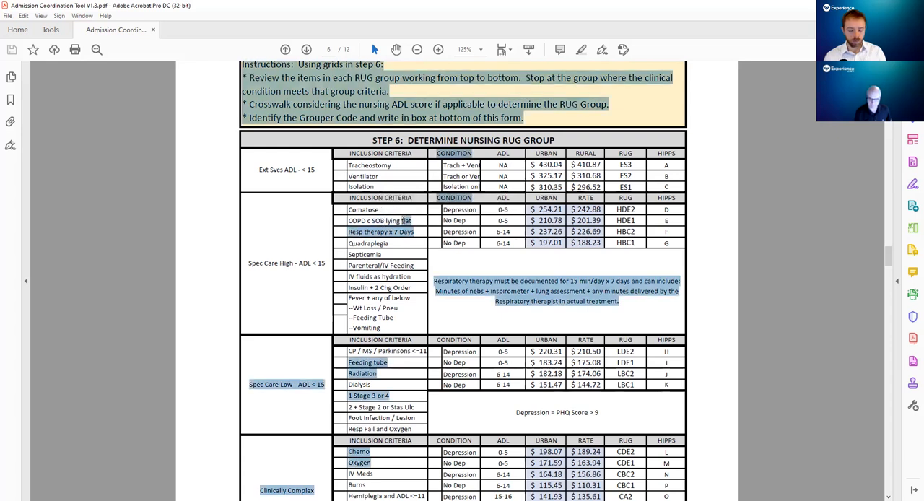
left_click(379, 225)
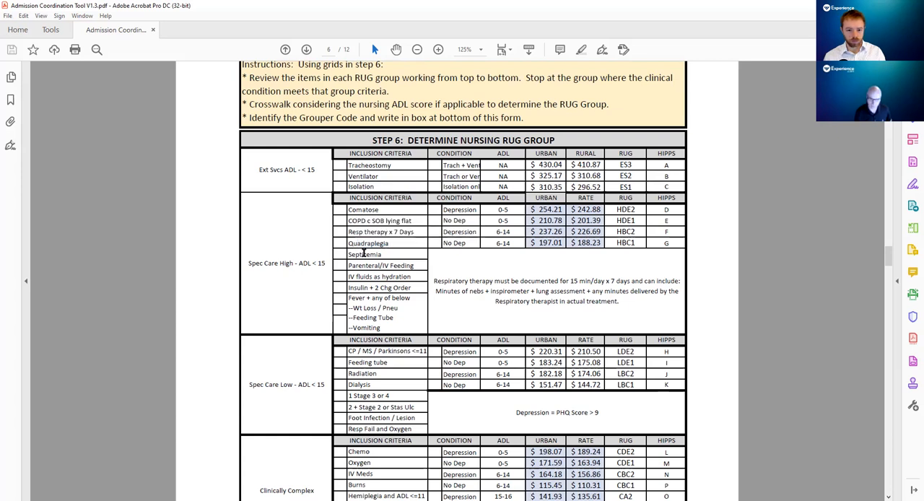
- Point out the Septicemia criterion row in the RUG table
left_click(388, 254)
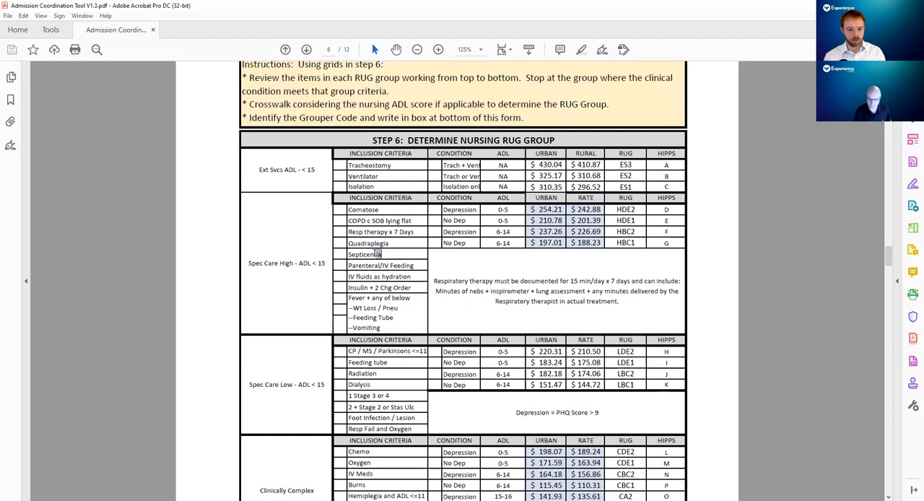
double_click(375, 254)
left_click(373, 254)
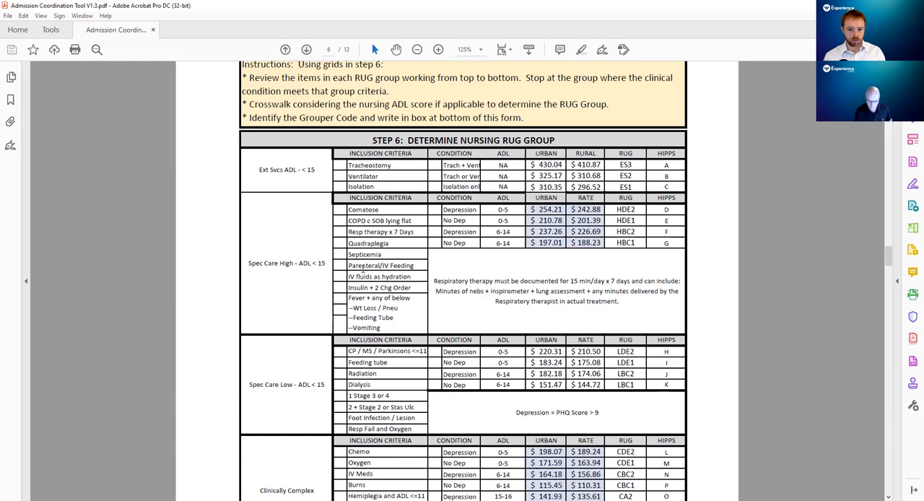
scroll(364, 287, "down", 2)
scroll(365, 287, "down", 1)
scroll(361, 283, "down", 2)
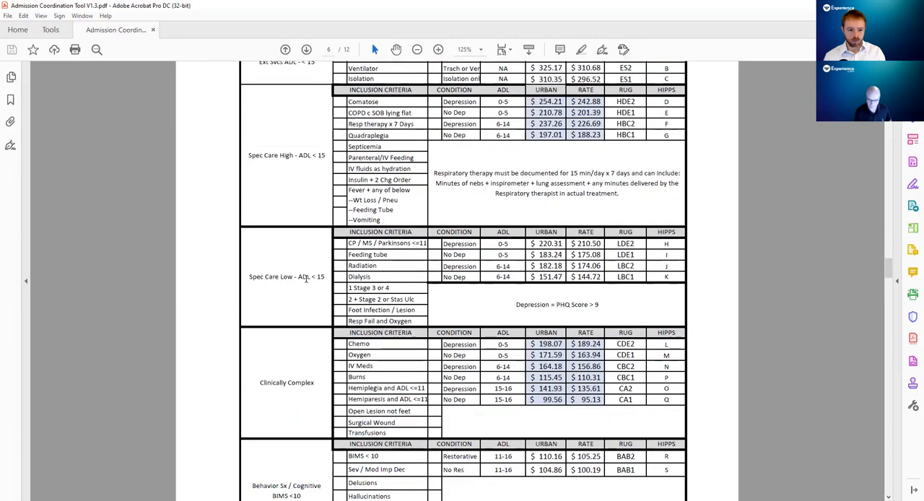
- Point out Parkinsons and the Spec Care Low group label
double_click(394, 243)
left_click(389, 275)
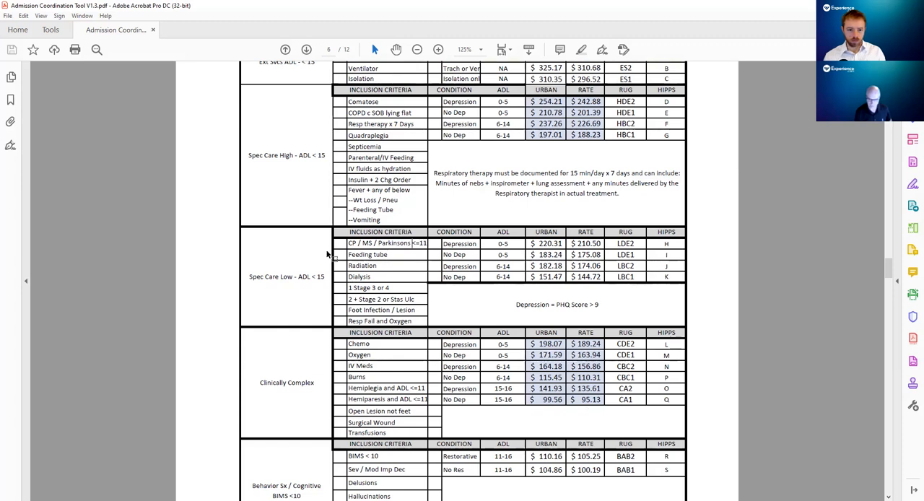
left_click_drag(296, 277, 254, 276)
left_click(433, 254)
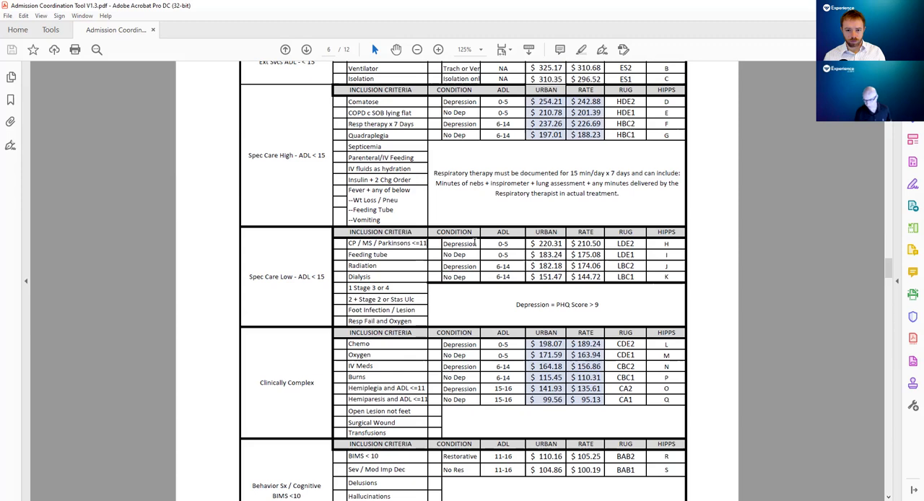
scroll(474, 243, "up", 2)
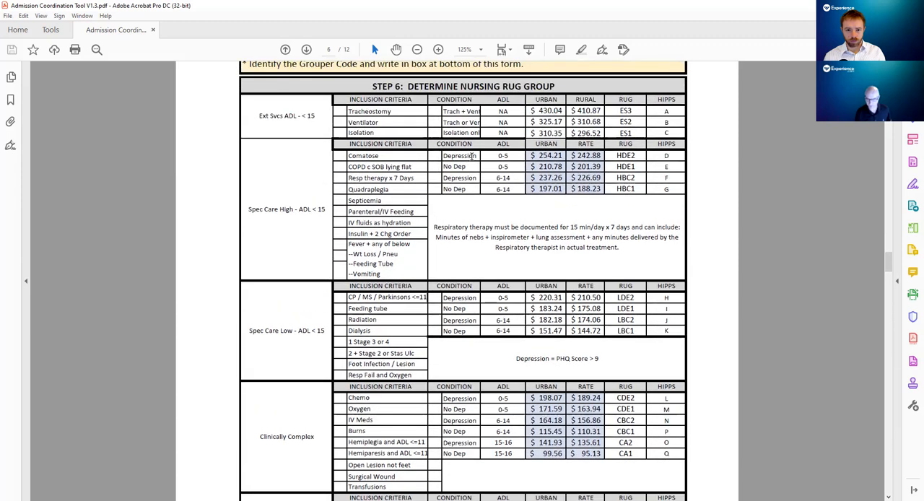
- Point out Depression in the Comatose and Radiation rows, the 6-14 ADL range and the Radiation/Dialysis rows
left_click_drag(477, 156, 444, 156)
left_click(455, 173)
scroll(457, 261, "down", 2)
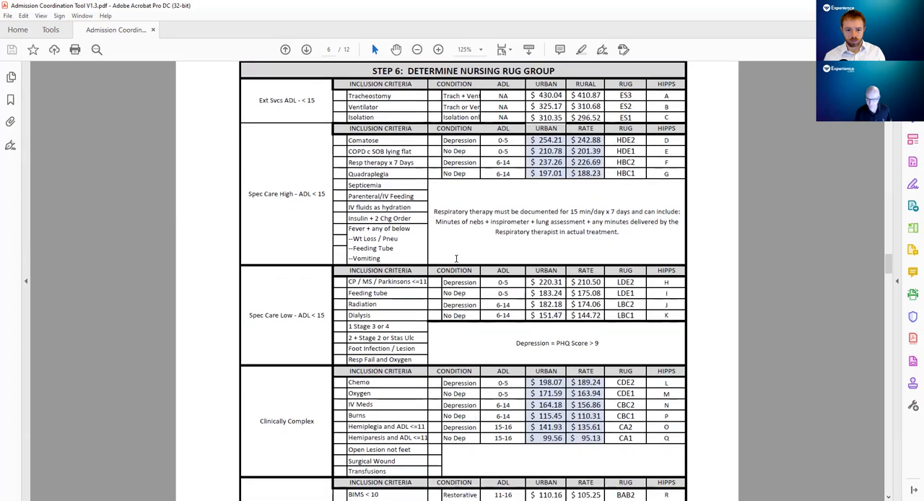
scroll(459, 268, "down", 1)
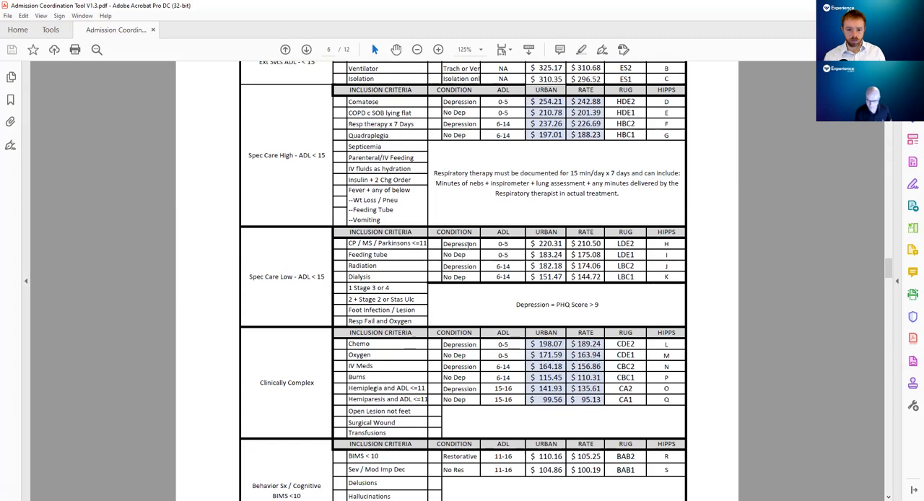
left_click_drag(478, 266, 440, 267)
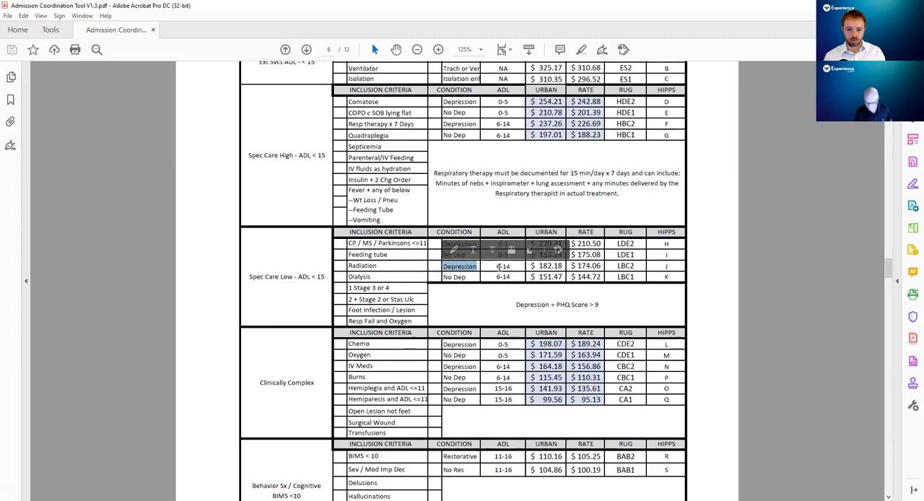
left_click(506, 266)
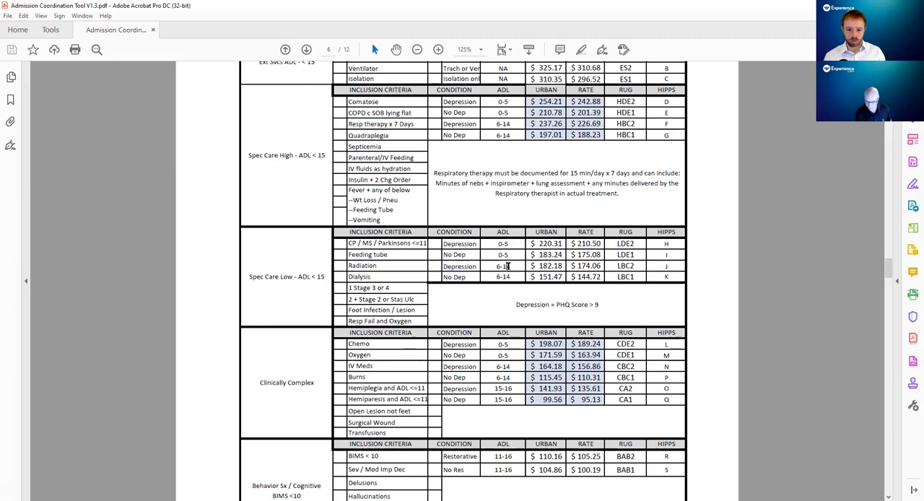
left_click_drag(509, 266, 493, 266)
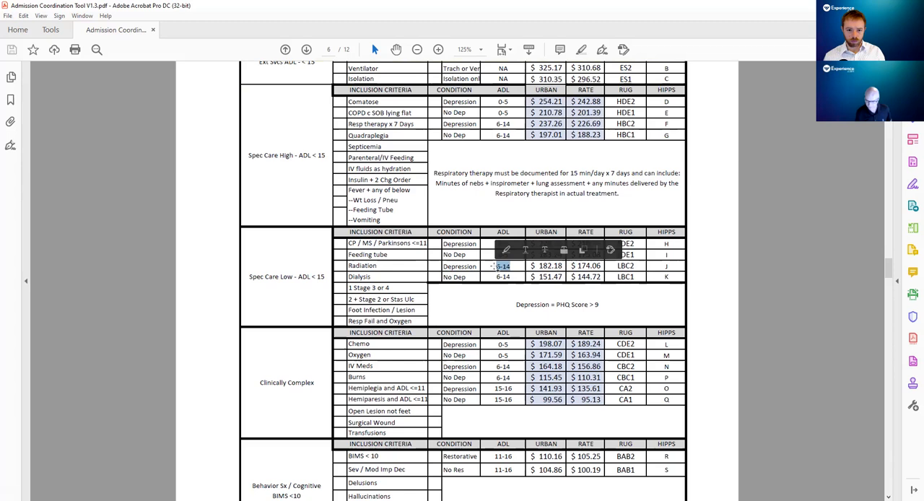
left_click(618, 265)
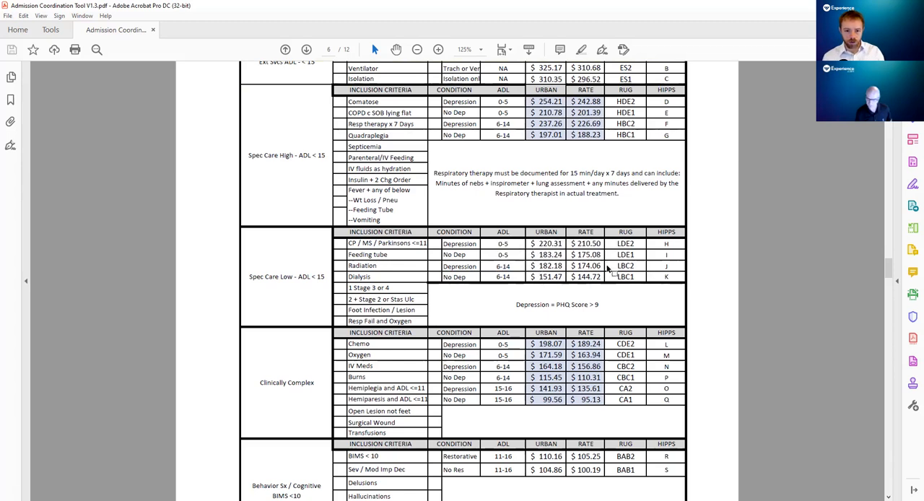
left_click_drag(650, 266, 664, 277)
left_click(665, 265)
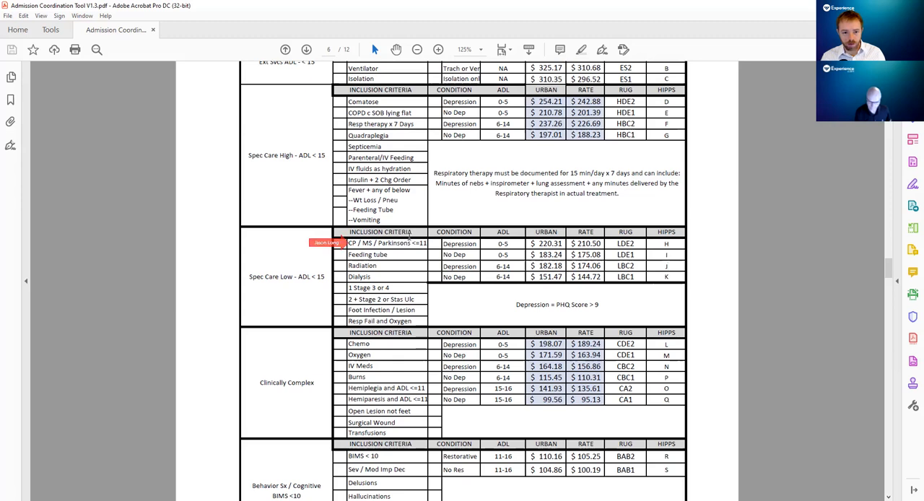
double_click(394, 243)
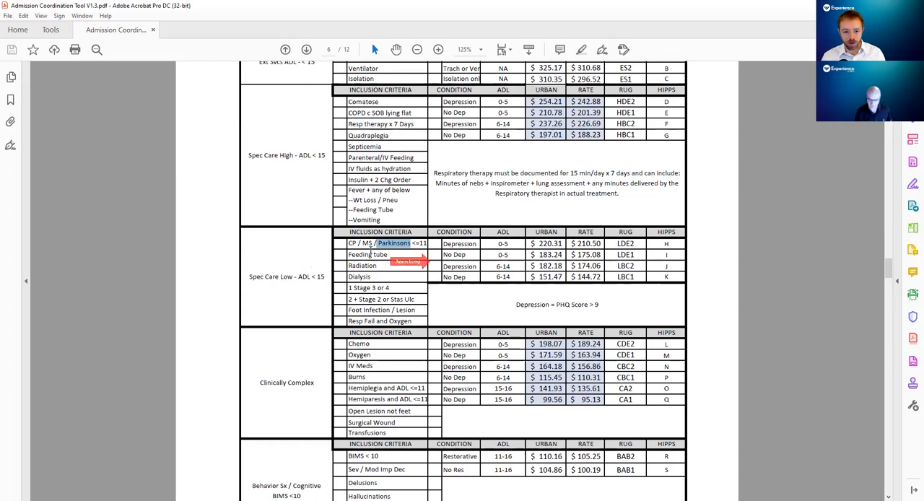
left_click_drag(382, 267, 365, 265)
left_click(366, 260)
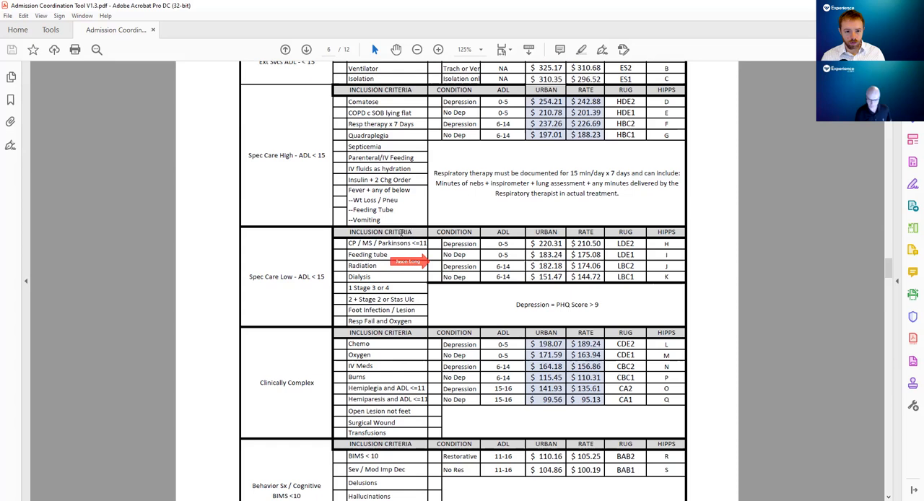
left_click_drag(412, 232, 351, 232)
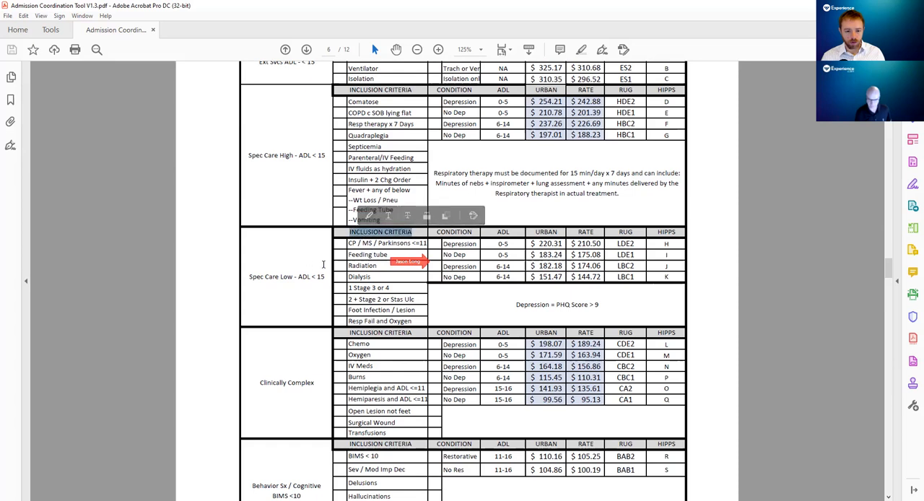
left_click_drag(293, 277, 250, 277)
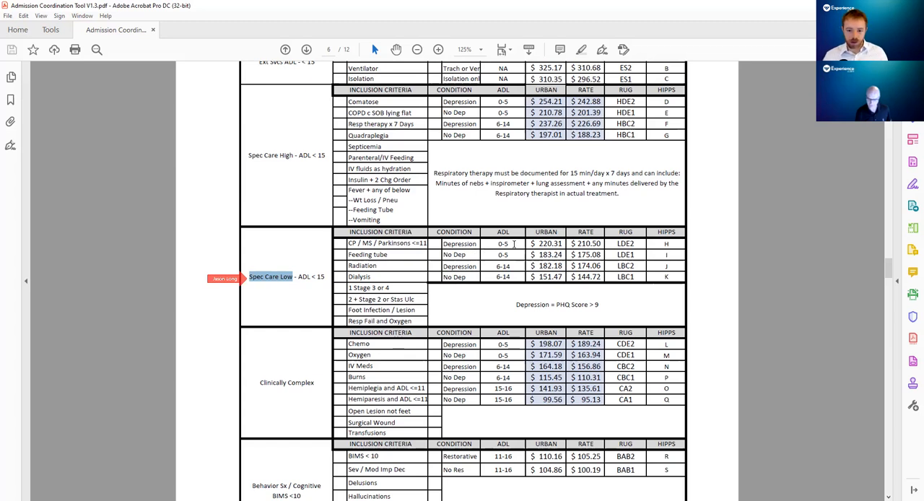
left_click(503, 244)
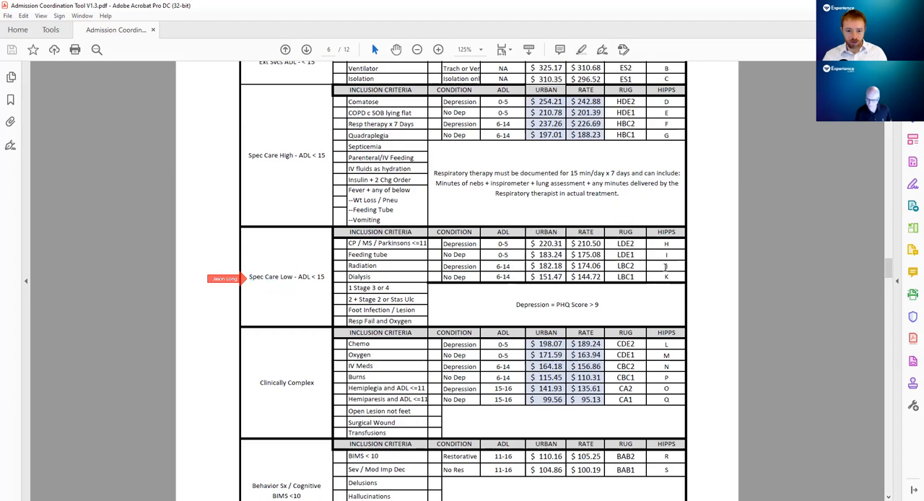
double_click(667, 266)
left_click(595, 281)
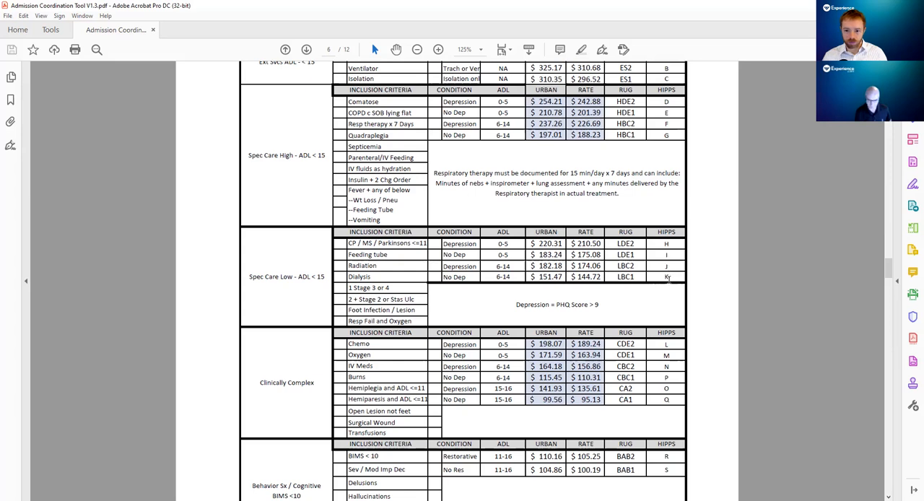
scroll(632, 302, "down", 1)
scroll(632, 302, "down", 2)
scroll(633, 302, "down", 2)
scroll(632, 302, "down", 2)
scroll(633, 302, "down", 2)
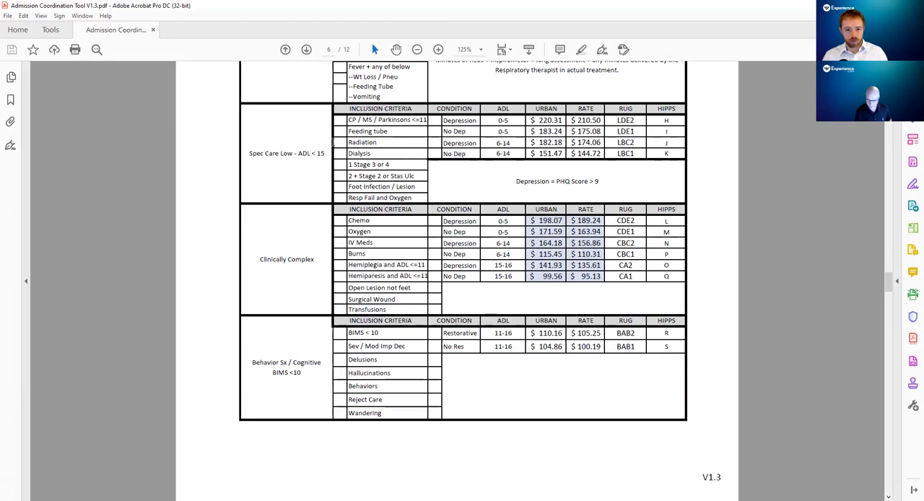
scroll(305, 290, "down", 1)
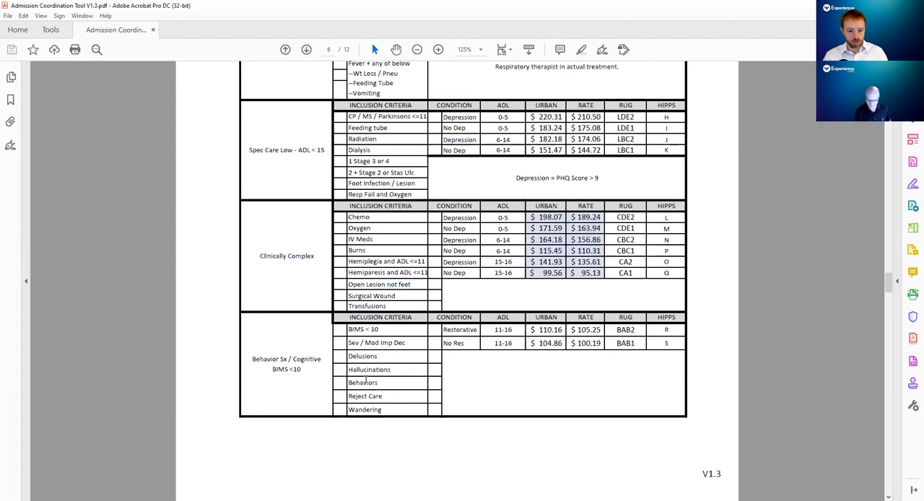
scroll(476, 325, "down", 3)
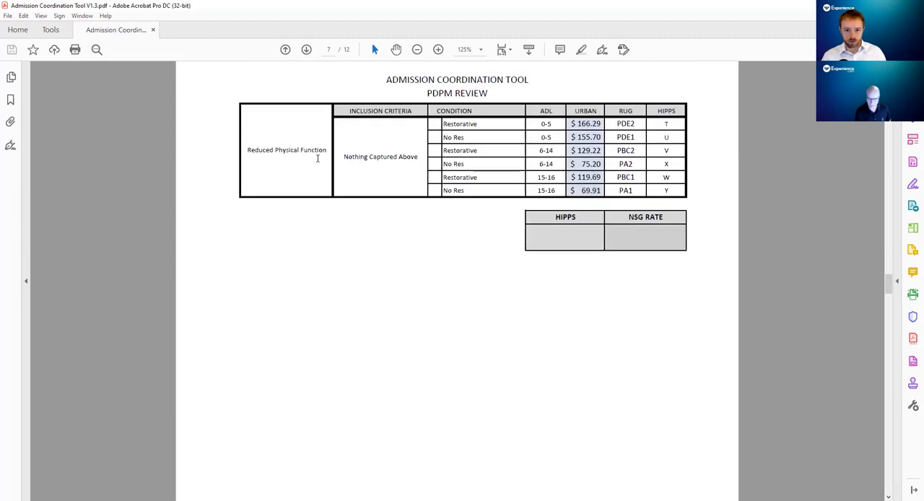
- Point out the Reduced Physical Function group label on page 7
left_click_drag(331, 150, 248, 150)
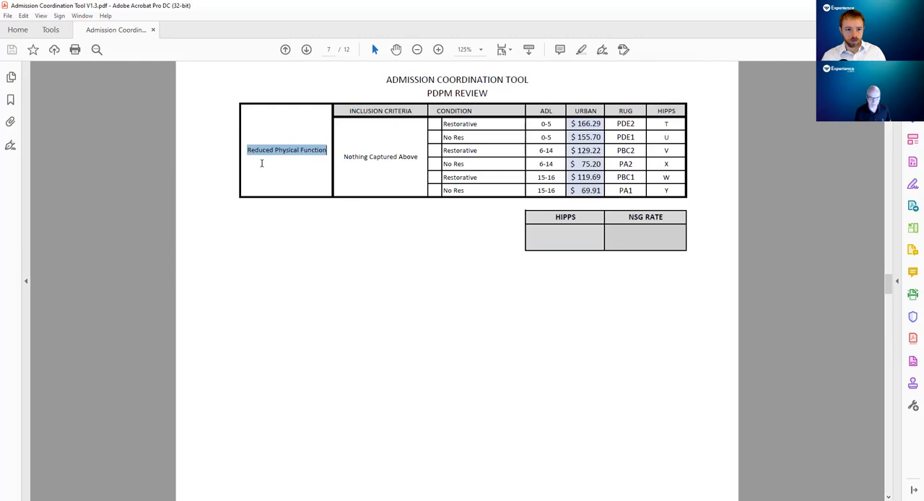
left_click(481, 142)
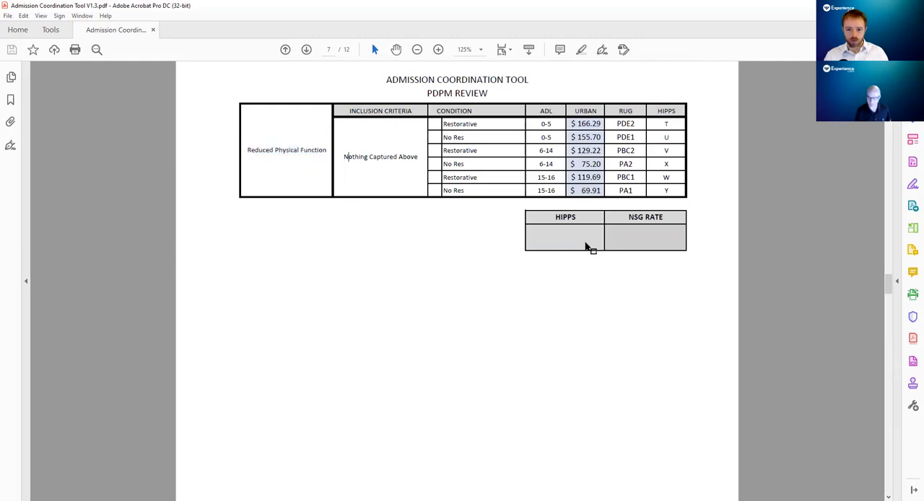
scroll(582, 253, "down", 3)
scroll(582, 252, "down", 2)
scroll(581, 253, "down", 3)
scroll(582, 252, "down", 2)
scroll(582, 253, "down", 8)
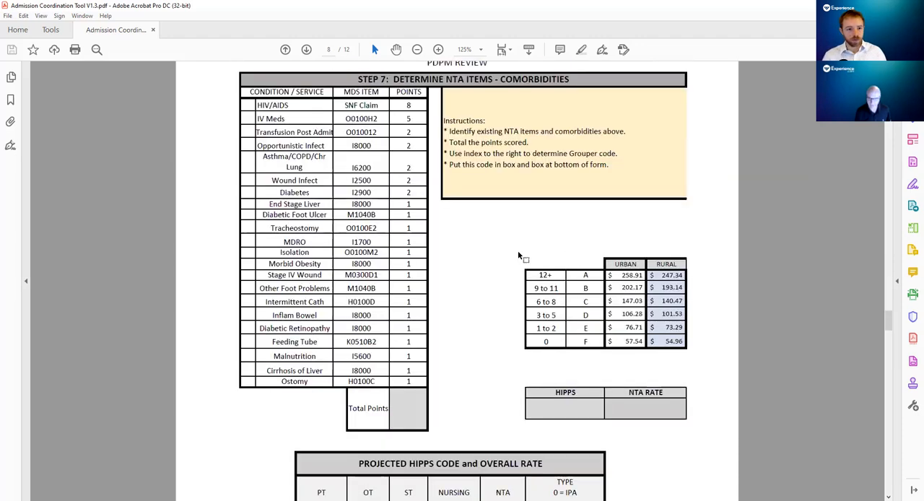
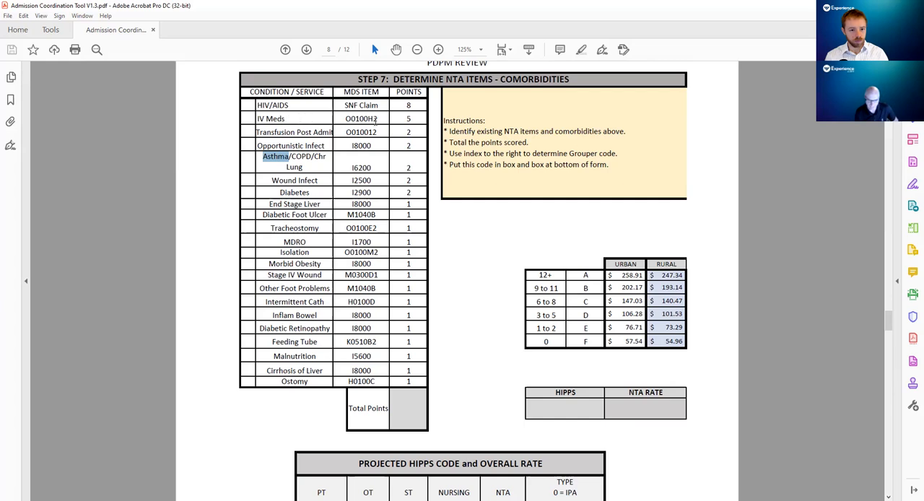
- Highlight the Asthma/COPD I6200 item, HIV/AIDS and IV Meds rows, Opportunistic Infection and Diabetes 2 points
left_click(350, 166)
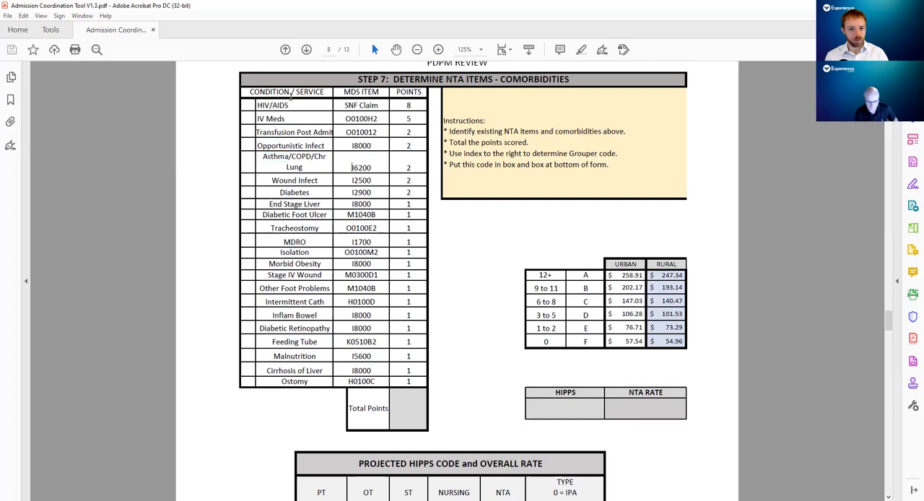
left_click_drag(257, 104, 289, 119)
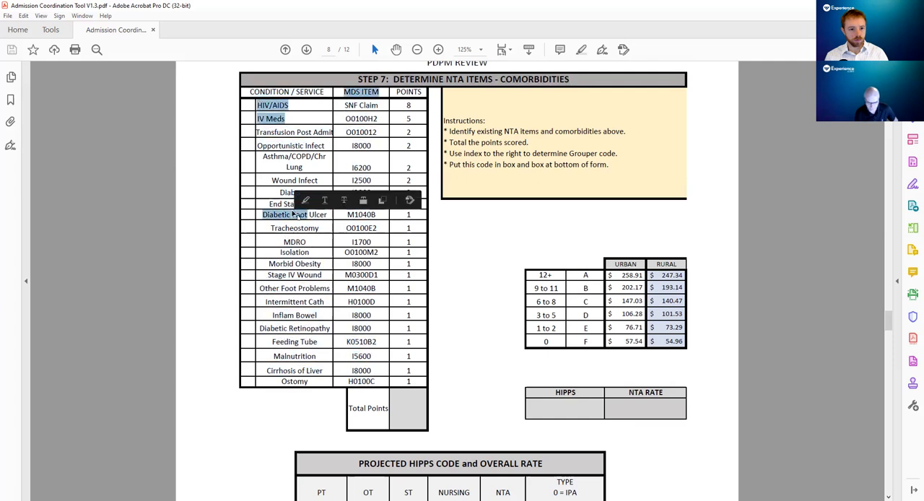
left_click(392, 118)
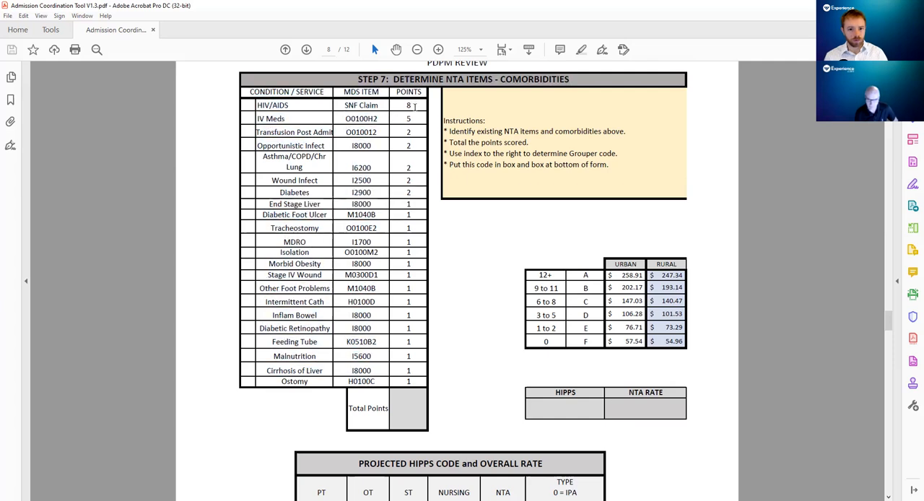
left_click(410, 145)
left_click(414, 191)
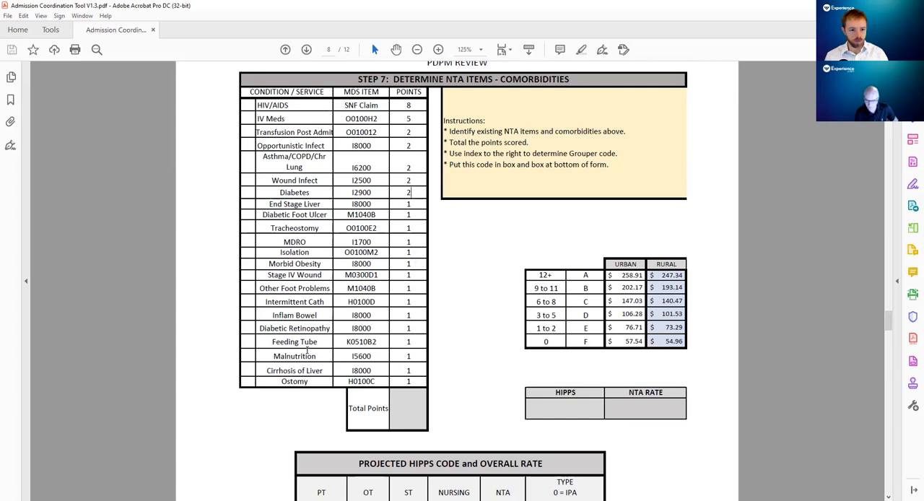
scroll(306, 349, "down", 1)
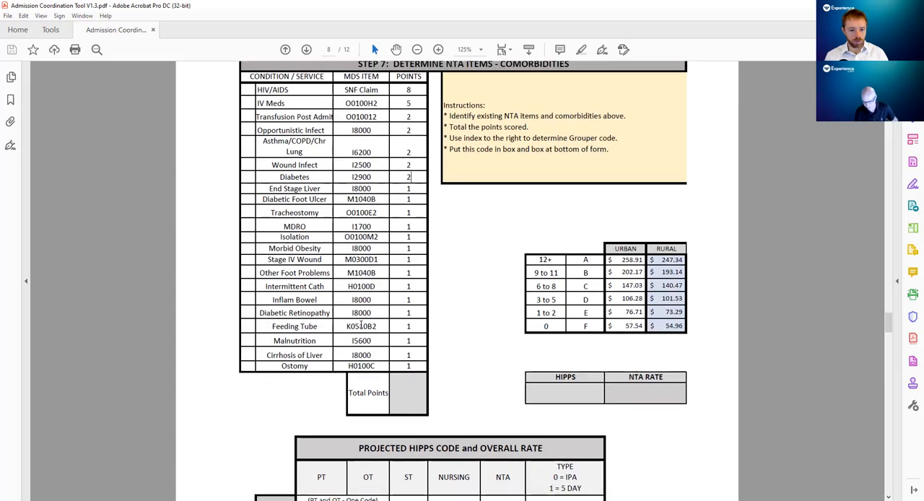
scroll(359, 267, "down", 1)
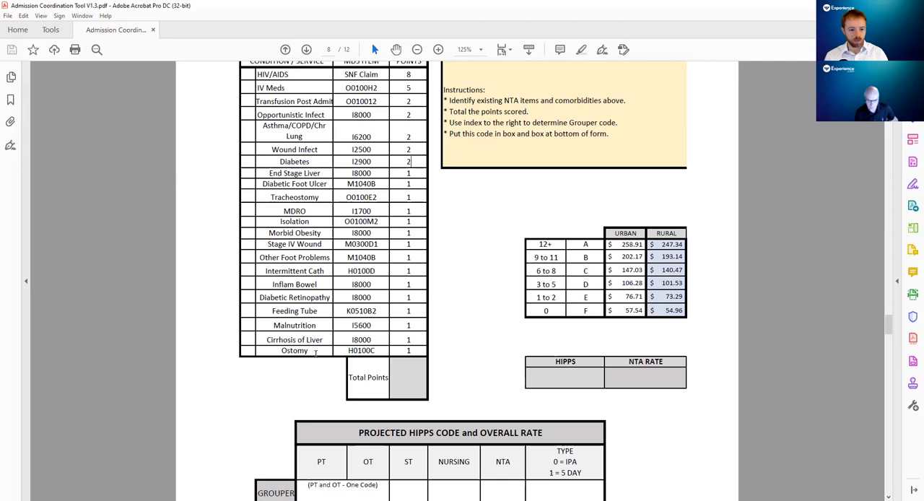
- Highlight the Cirrhosis of Liver, Inflammatory Bowel, Diabetic Retinopathy and Morbid Obesity conditions
left_click_drag(326, 340, 267, 339)
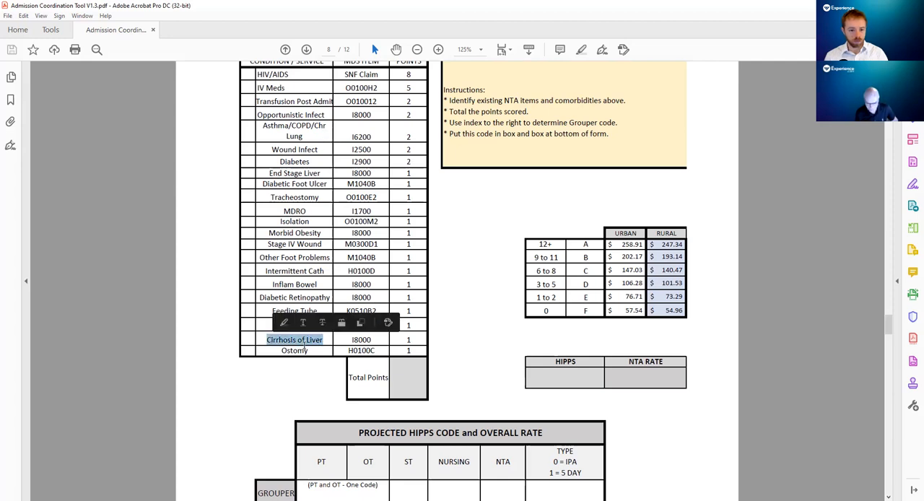
left_click(327, 340)
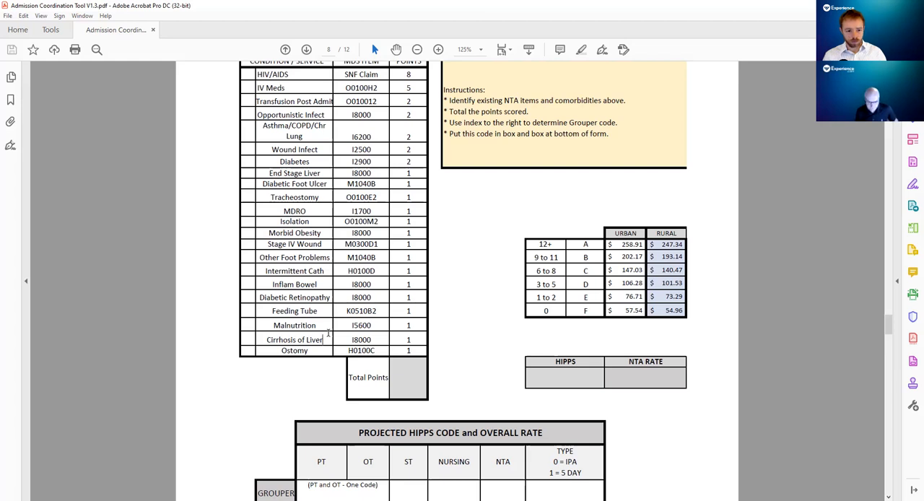
left_click_drag(318, 285, 269, 284)
left_click(326, 286)
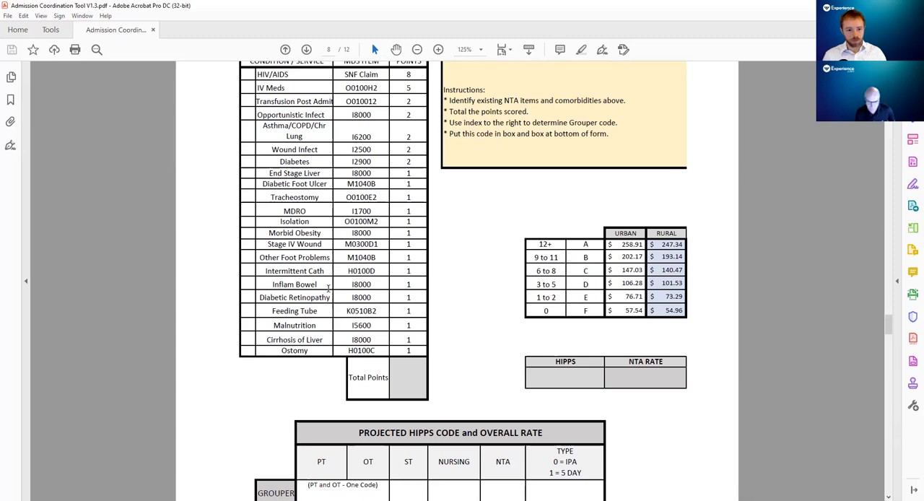
double_click(296, 297)
left_click(320, 284)
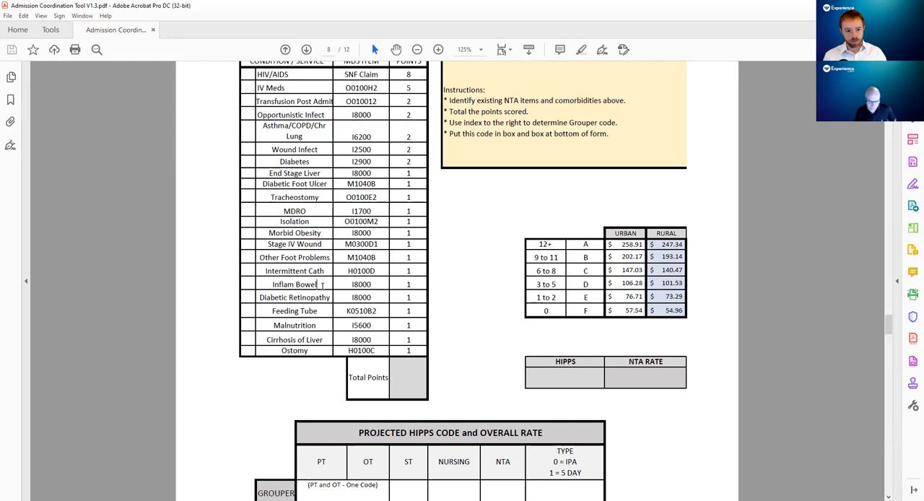
left_click_drag(323, 232, 272, 232)
left_click(278, 251)
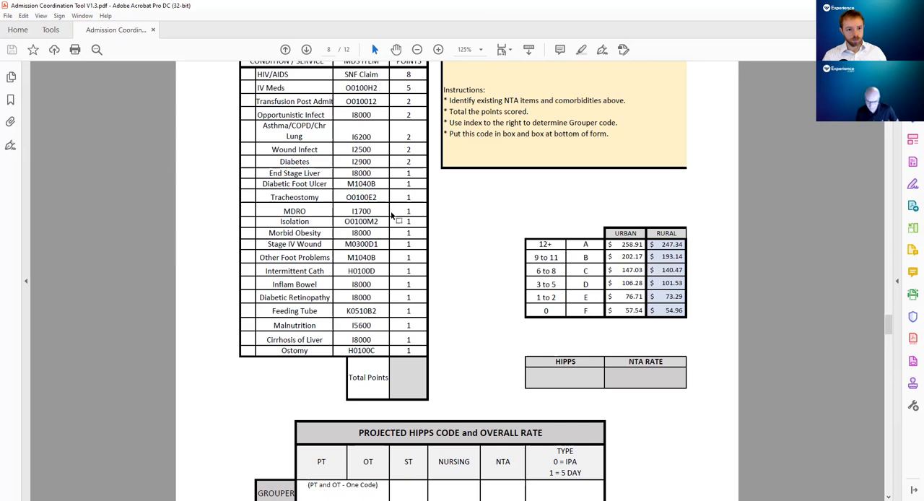
scroll(398, 132, "up", 1)
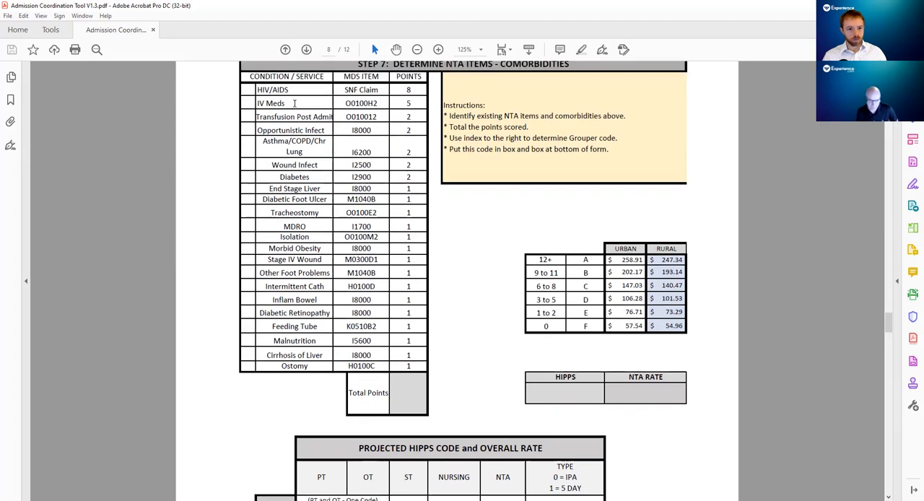
- Highlight the conditions table, the 1 point for Intermittent Cath and grouper E for 1 to 2 points with its rates
left_click_drag(288, 103, 310, 253)
left_click(288, 105)
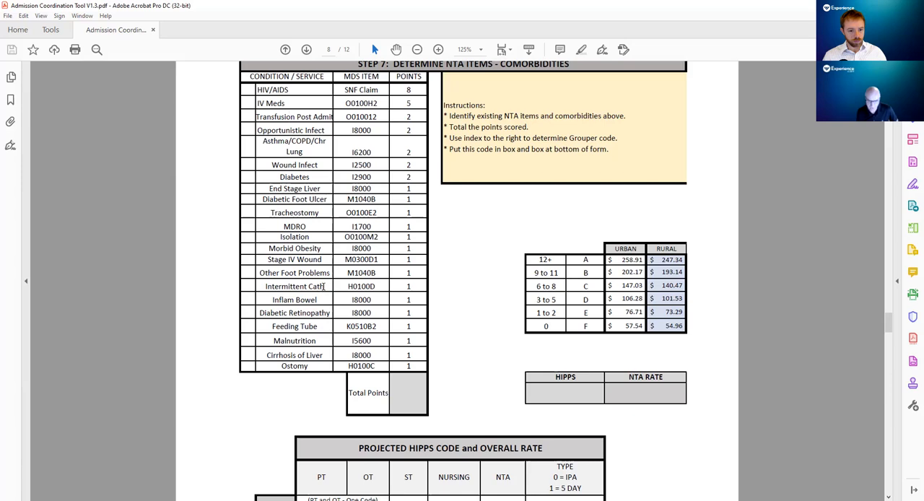
double_click(407, 287)
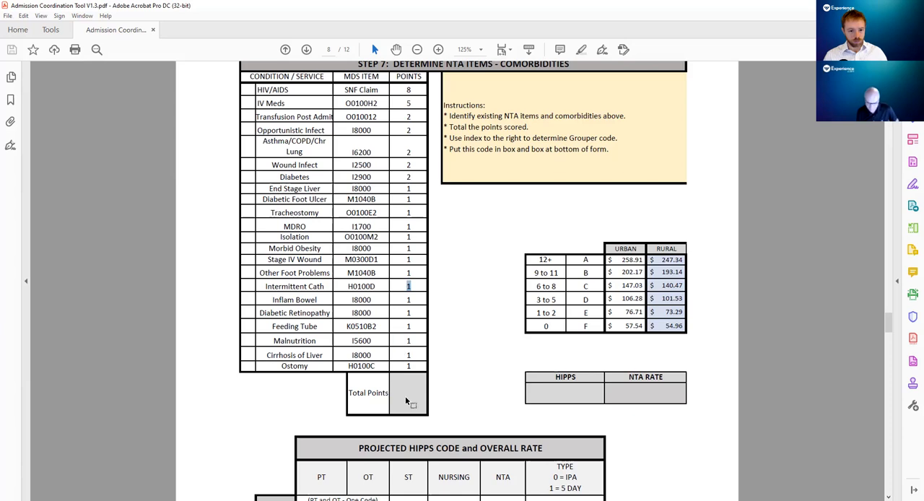
left_click(405, 395)
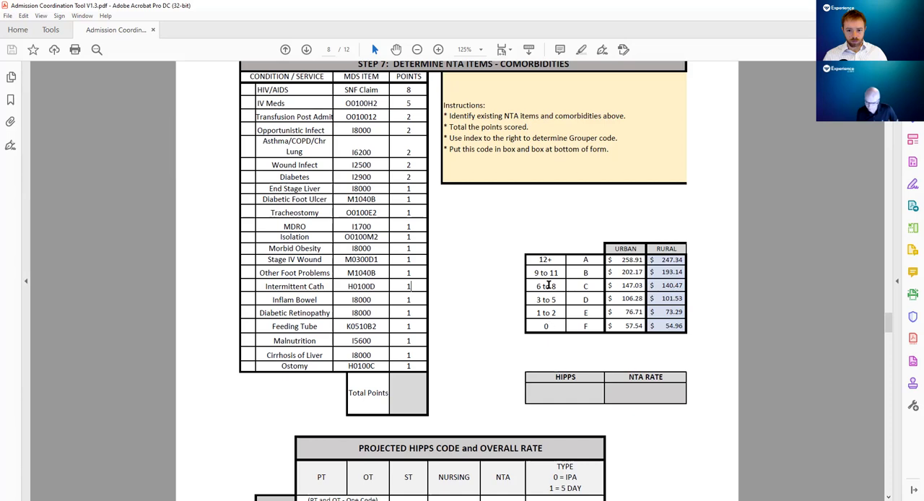
left_click_drag(535, 258, 587, 332)
left_click(587, 332)
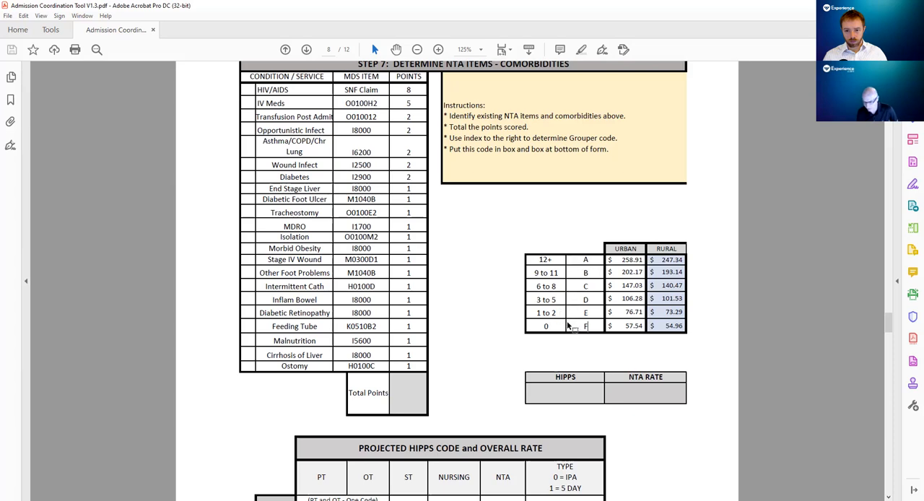
double_click(585, 312)
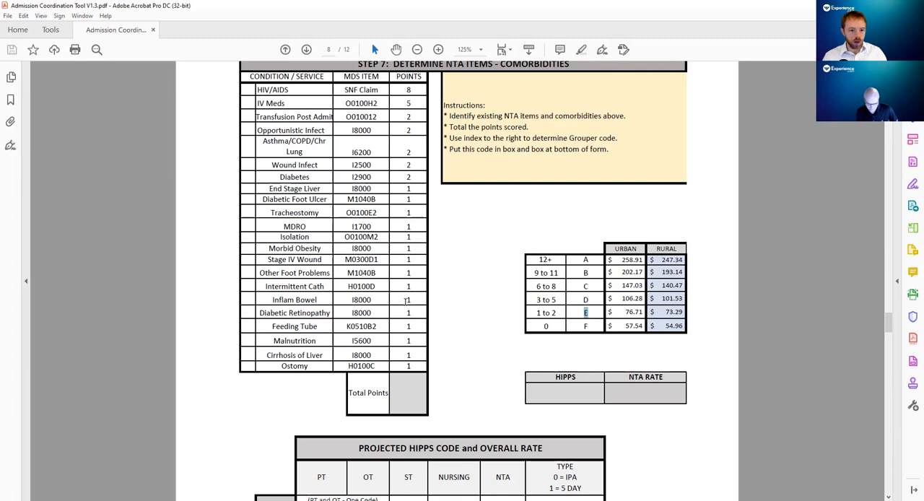
key("Right")
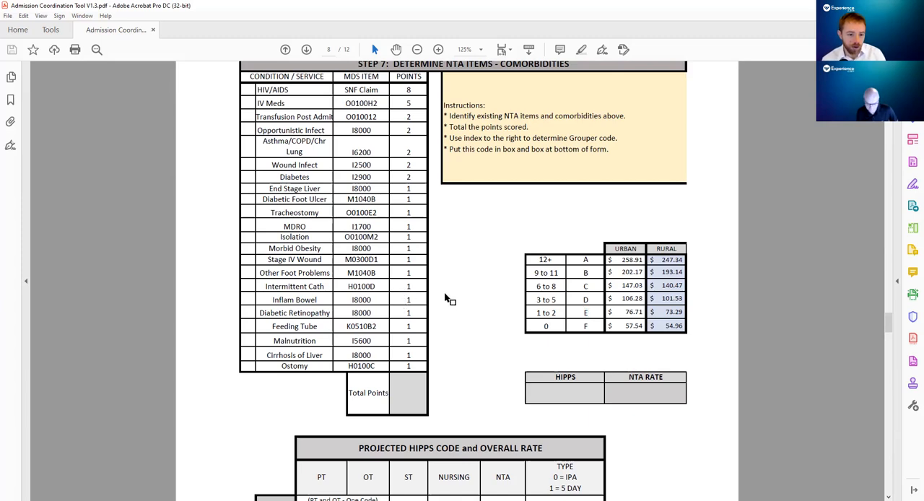
- Trace Intermittent Cath's 1 point to grouper code E, then mark the row F rates for zero points
double_click(408, 286)
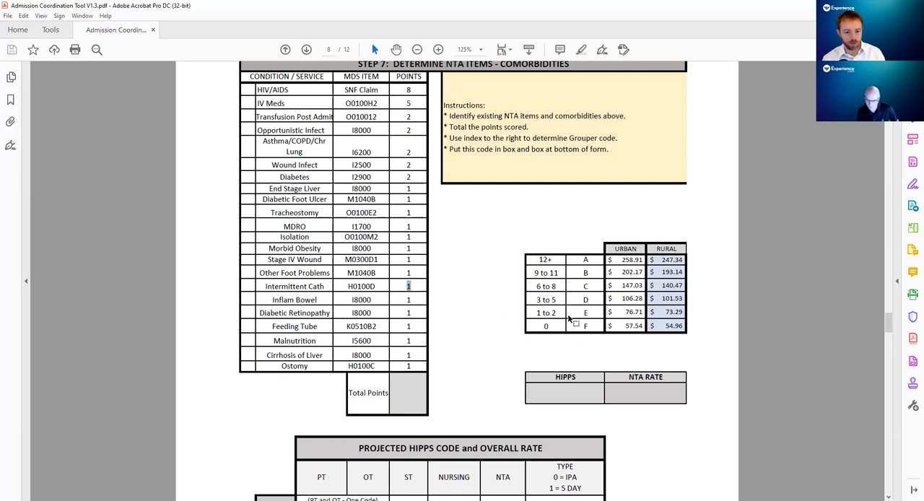
left_click(585, 312)
double_click(585, 312)
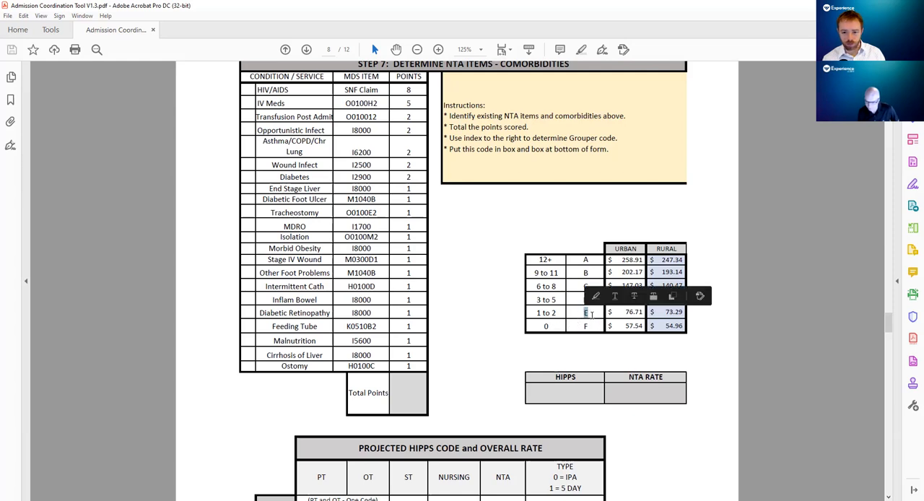
left_click(591, 313)
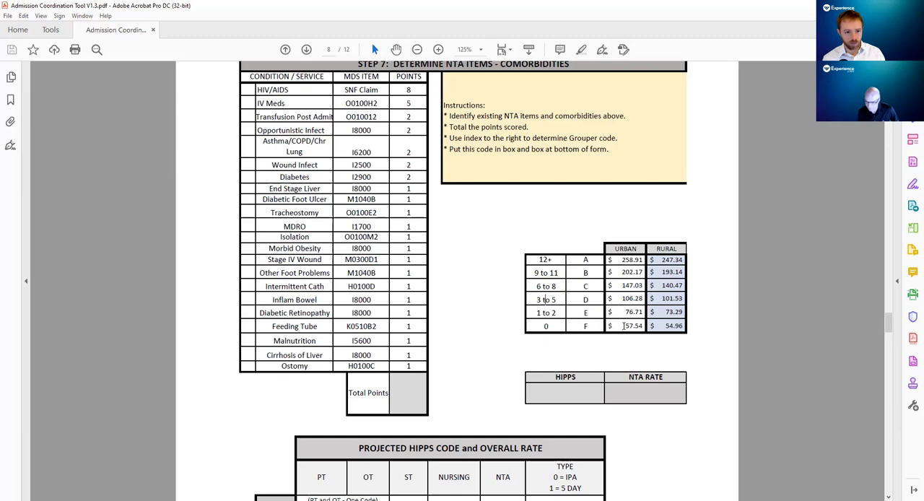
left_click_drag(623, 326, 641, 326)
left_click(635, 326)
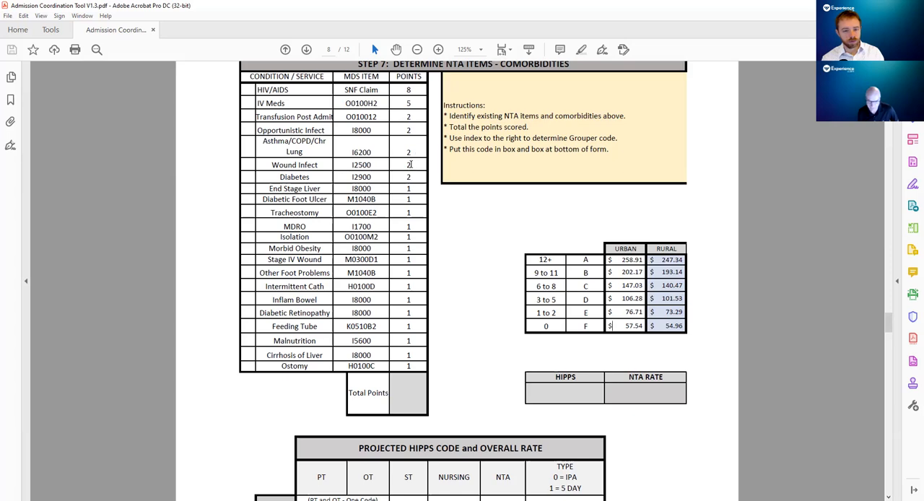
- Highlight Wound Infection, Diabetes and Cirrhosis points, the list down to Malnutrition, and the 3 to 5 points code D row
double_click(409, 164)
double_click(408, 177)
left_click(408, 194)
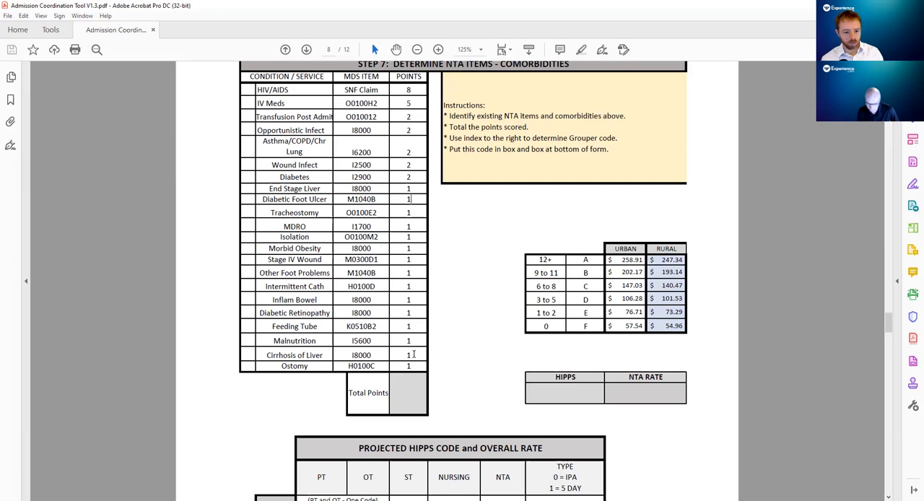
double_click(410, 354)
left_click(554, 314)
left_click_drag(412, 341, 296, 339)
left_click(294, 340)
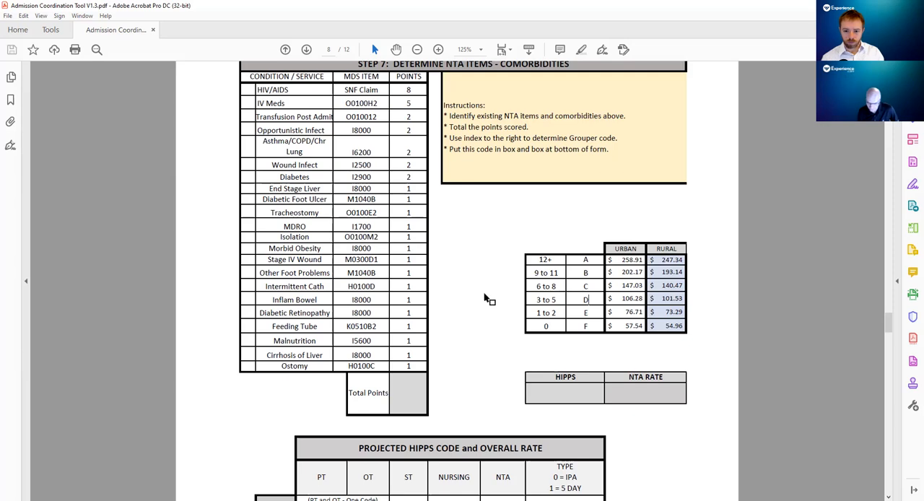
scroll(486, 298, "down", 3)
scroll(486, 298, "down", 2)
scroll(486, 298, "up", 1)
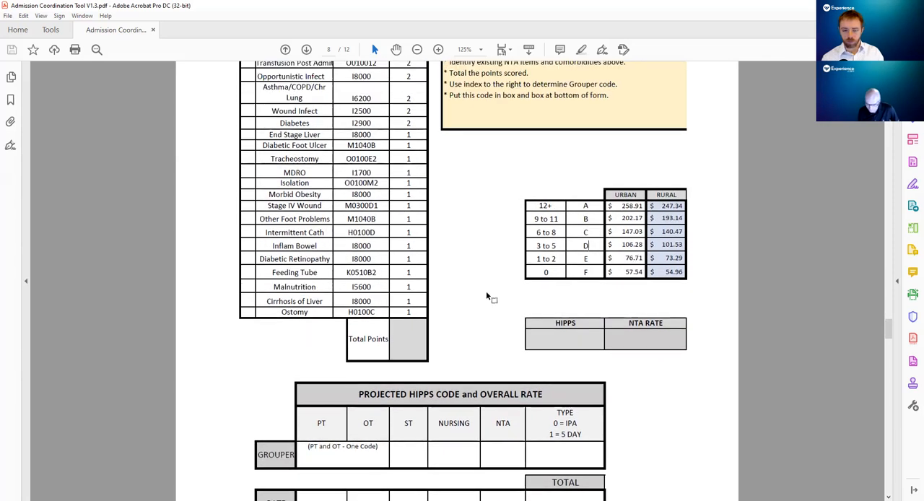
scroll(575, 296, "down", 1)
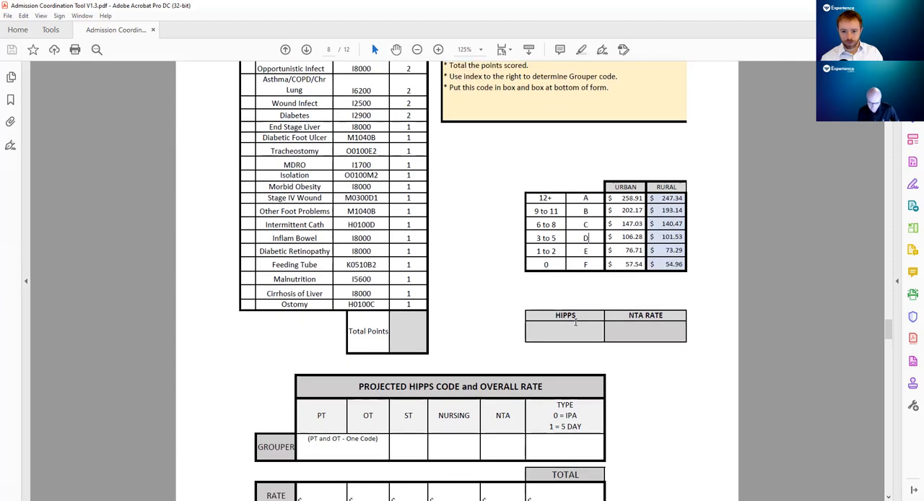
left_click_drag(590, 237, 537, 237)
left_click(556, 337)
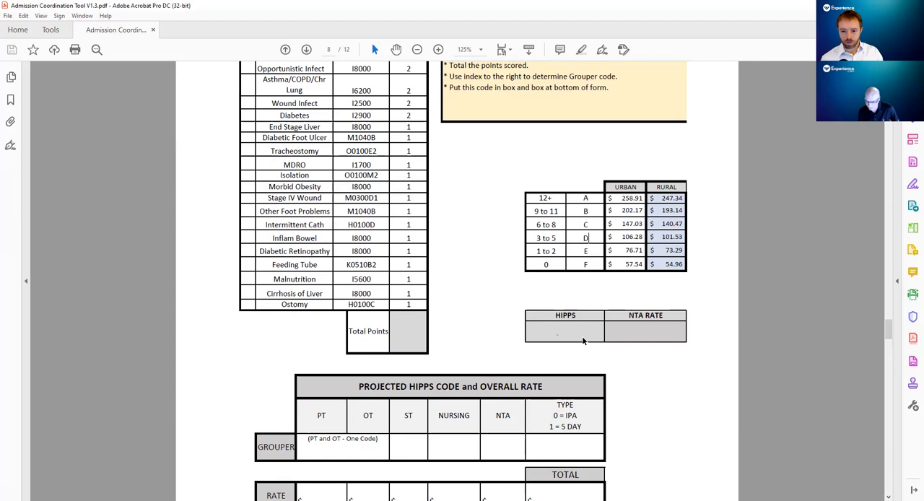
scroll(584, 340, "down", 1)
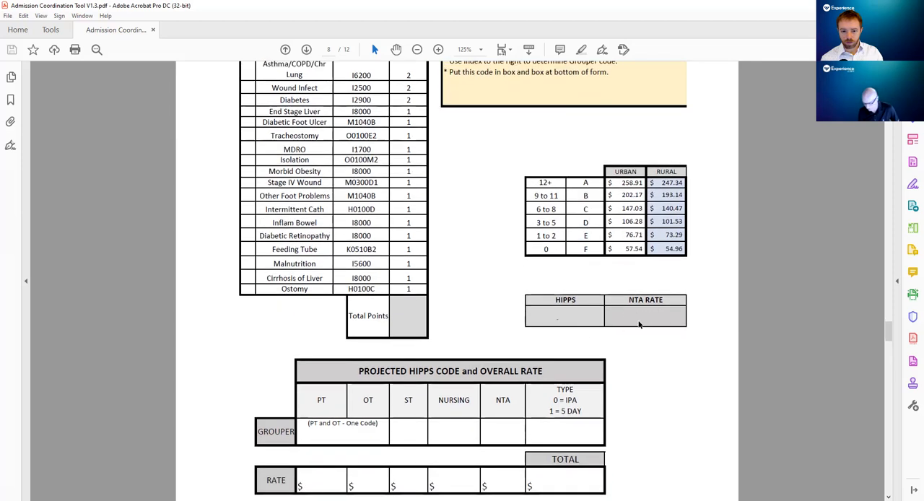
scroll(641, 324, "down", 1)
scroll(642, 320, "down", 1)
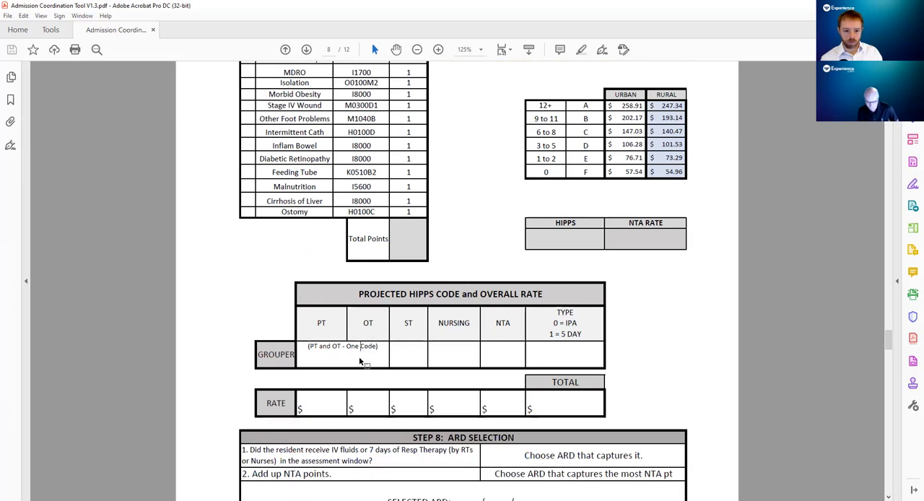
scroll(359, 360, "down", 1)
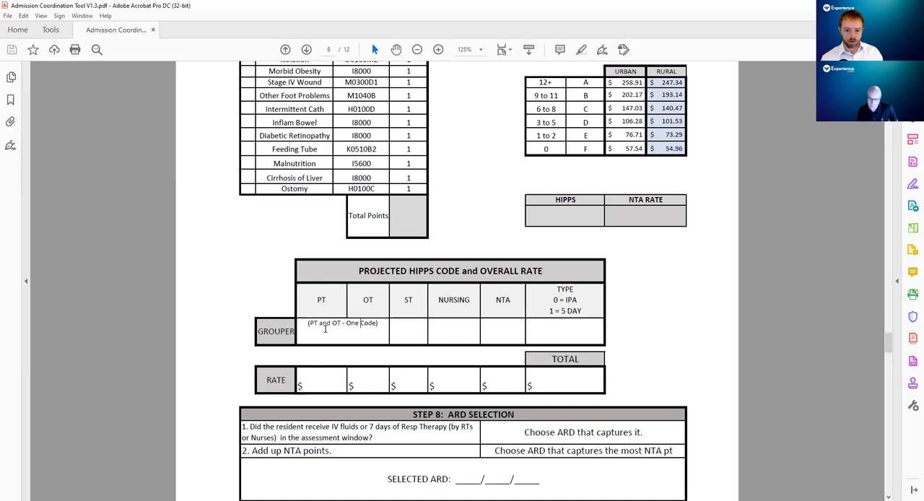
scroll(325, 332, "down", 2)
scroll(289, 361, "down", 2)
scroll(253, 404, "down", 1)
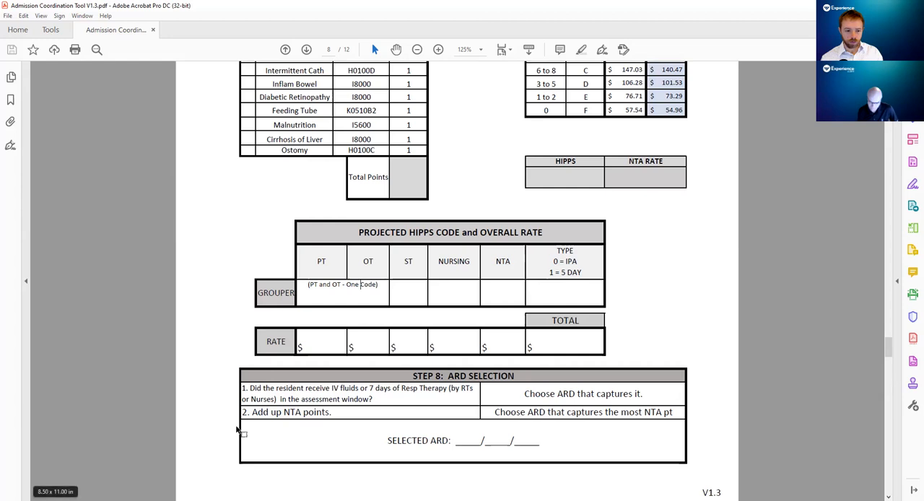
scroll(220, 424, "down", 2)
scroll(220, 424, "down", 2)
scroll(220, 423, "down", 8)
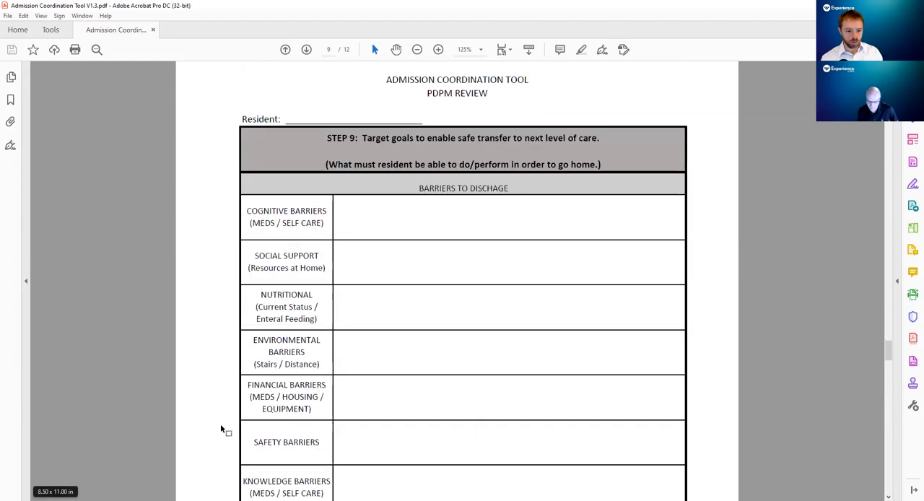
scroll(220, 424, "up", 8)
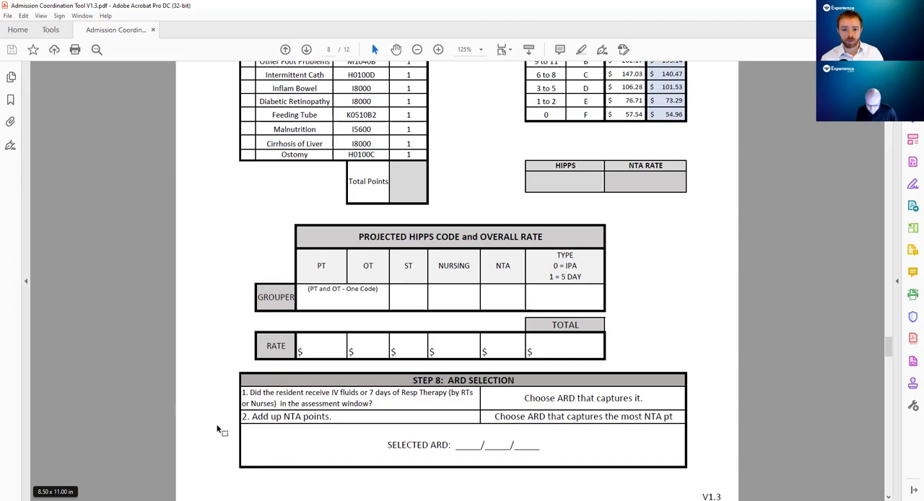
scroll(218, 428, "up", 3)
scroll(218, 428, "up", 3)
scroll(218, 429, "up", 3)
scroll(218, 429, "up", 3)
scroll(218, 429, "up", 3)
scroll(218, 429, "up", 3)
scroll(218, 429, "up", 3)
scroll(218, 429, "up", 3)
scroll(218, 428, "up", 5)
scroll(218, 429, "up", 2)
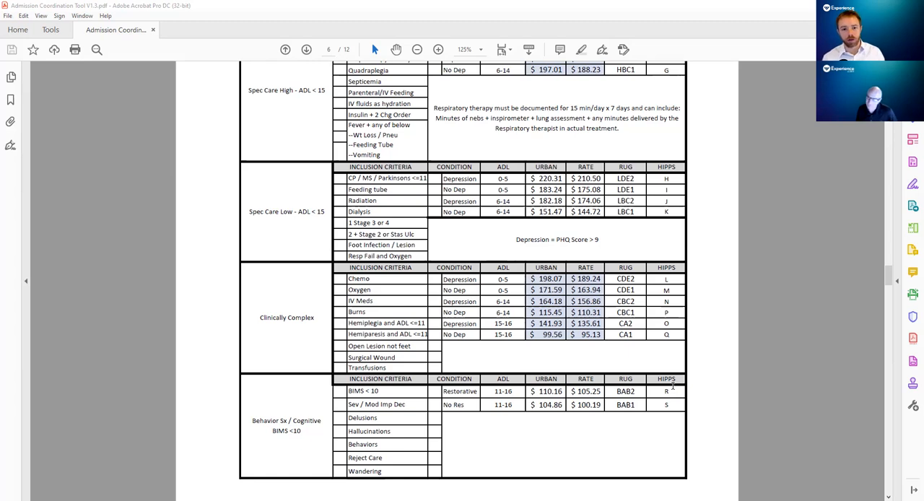
scroll(671, 386, "up", 2)
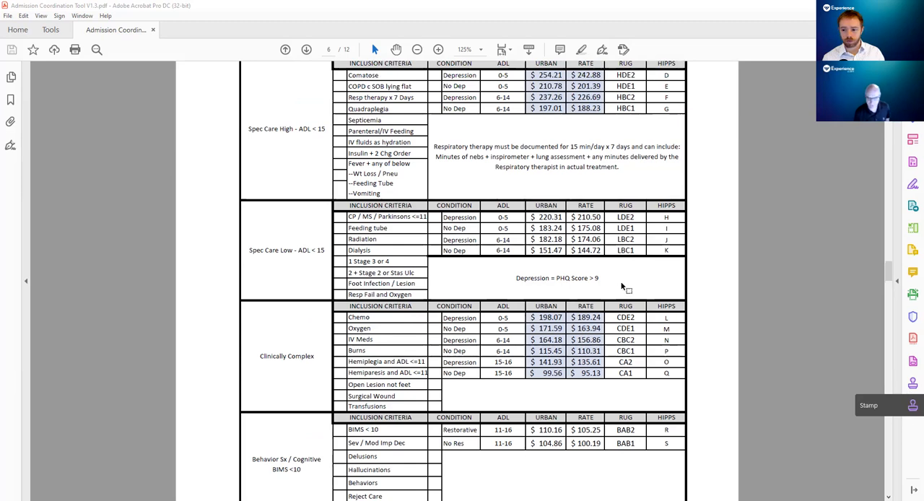
scroll(621, 288, "up", 3)
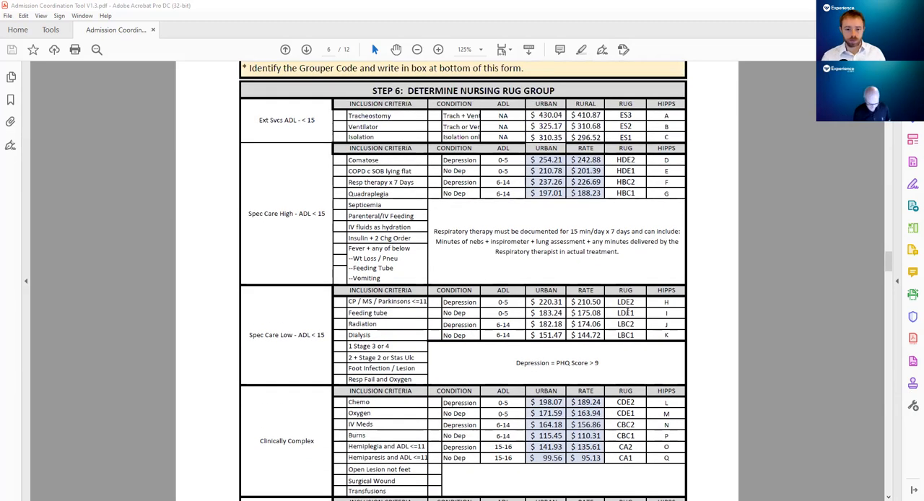